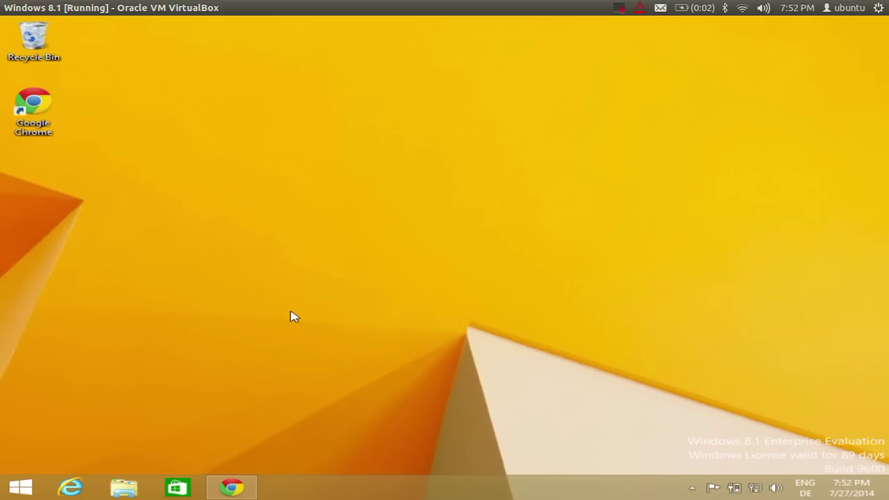
# Step: Search Windows for Command Prompt from the Start screen, open it, and dismiss the Help+Tips app
pyautogui.click(11, 487)
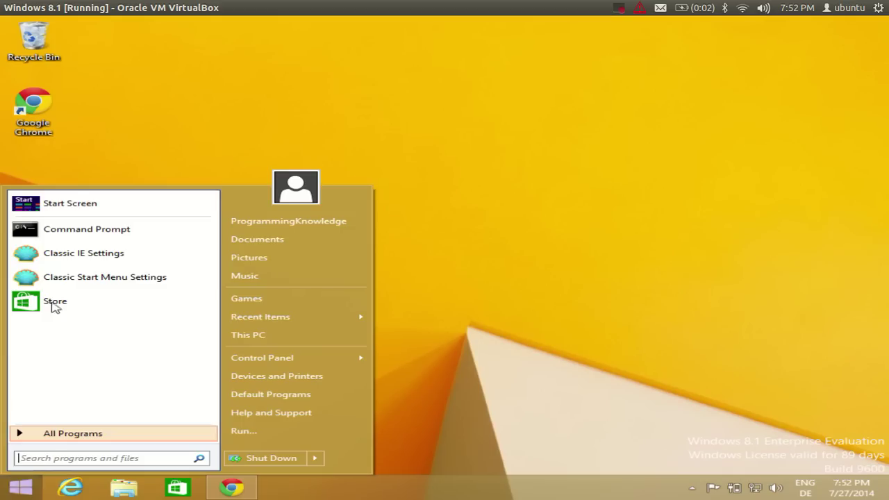
pyautogui.click(70, 207)
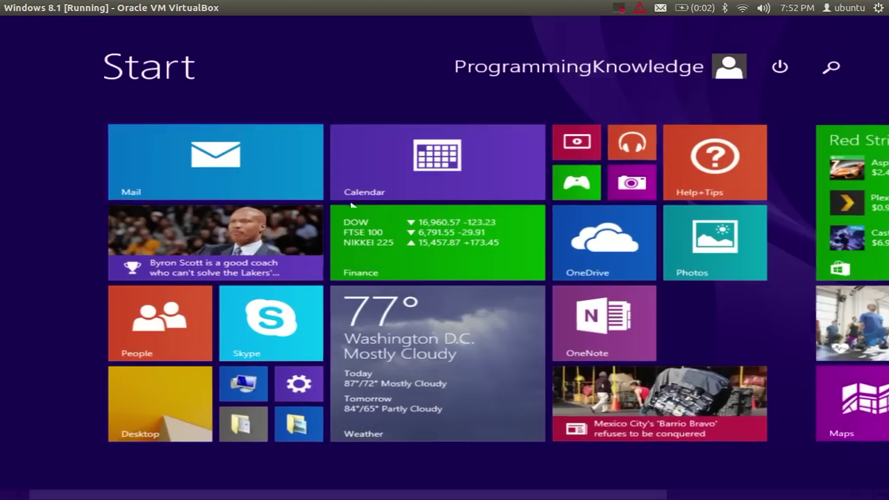
pyautogui.moveTo(888, 17)
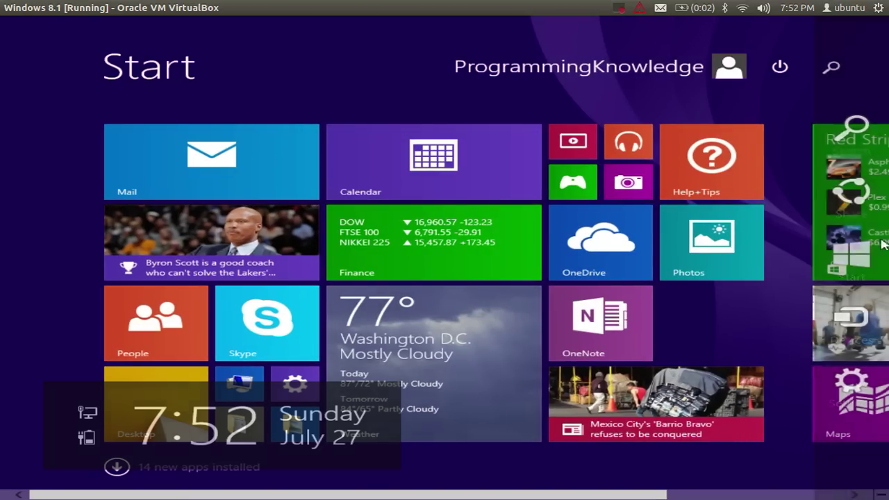
pyautogui.click(851, 129)
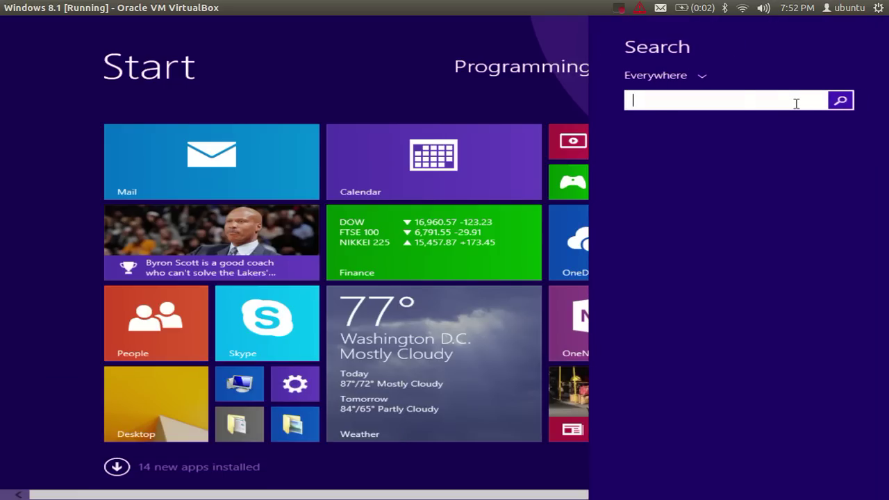
pyautogui.write('command Prompt')
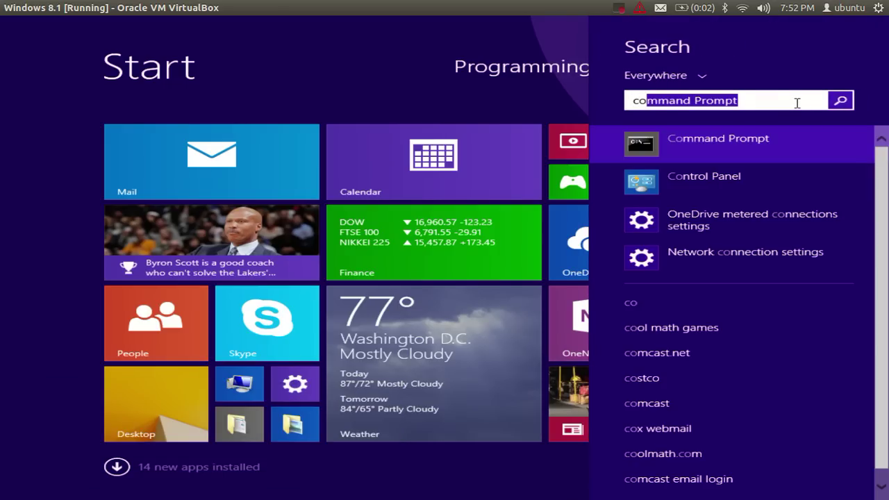
pyautogui.click(760, 143)
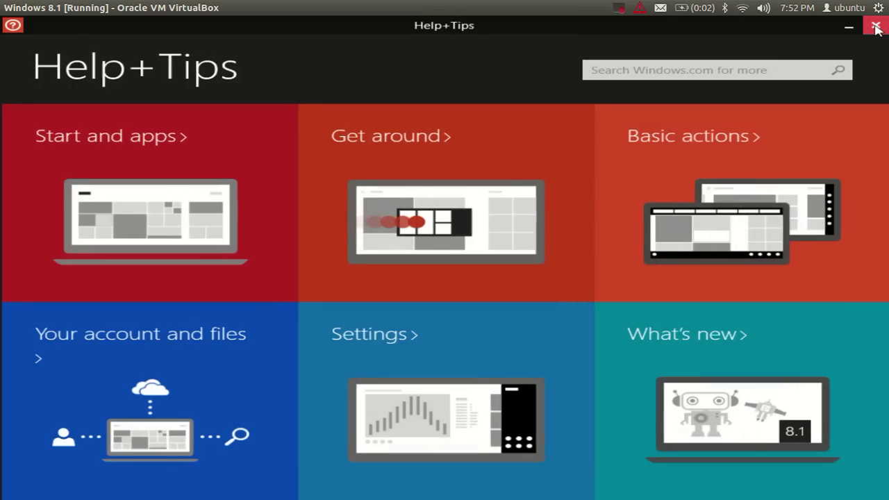
pyautogui.click(875, 27)
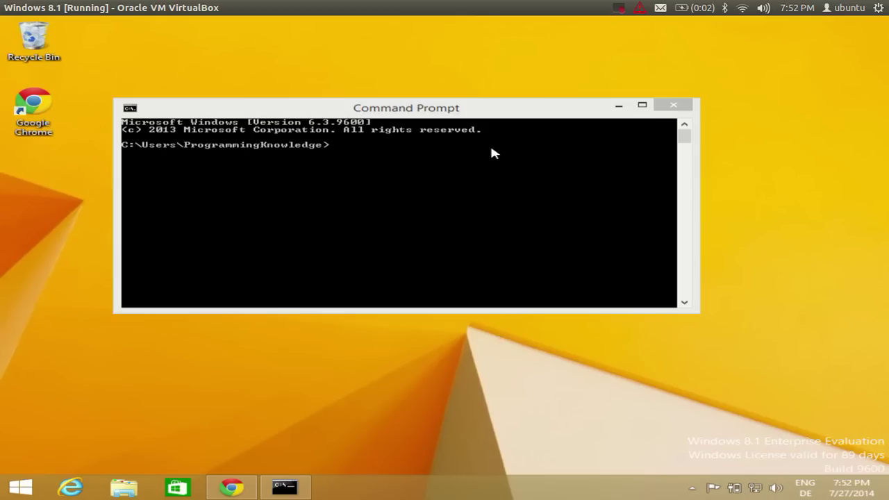
# Step: Run the javac and java commands in Command Prompt to check whether Java is available
pyautogui.click(342, 185)
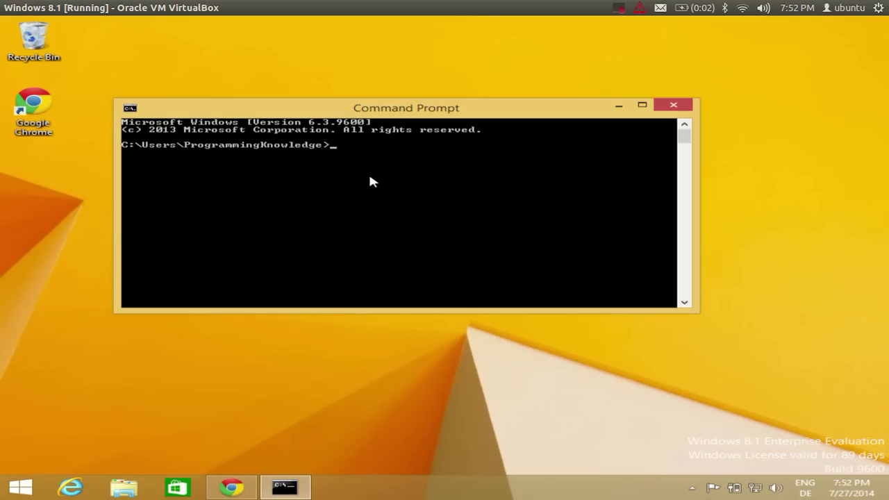
pyautogui.write('javac')
pyautogui.press('Return')
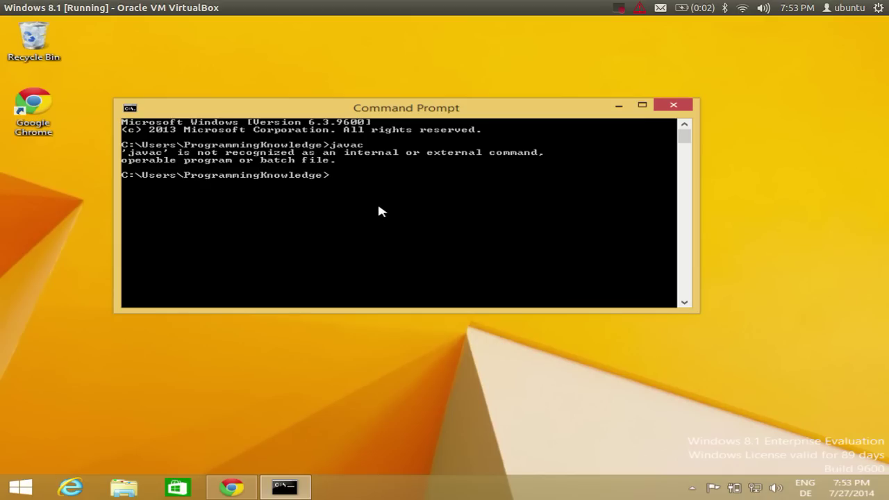
pyautogui.write('java')
pyautogui.press('Return')
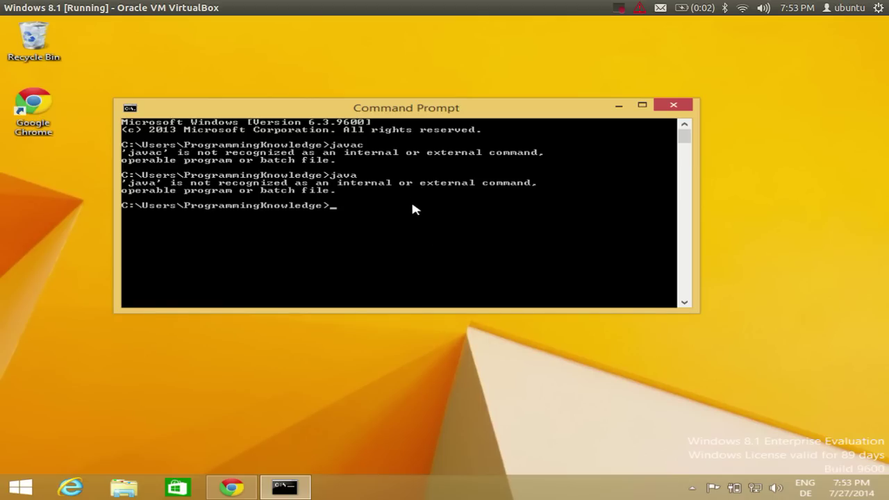
# Step: Switch to Google Chrome, search for "java jdk download" and open Oracle's Java SE Downloads result
pyautogui.click(236, 488)
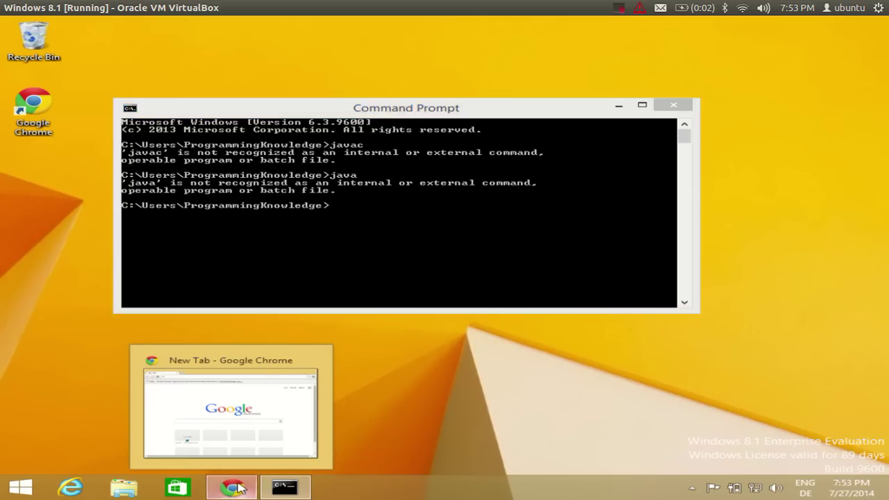
pyautogui.click(369, 275)
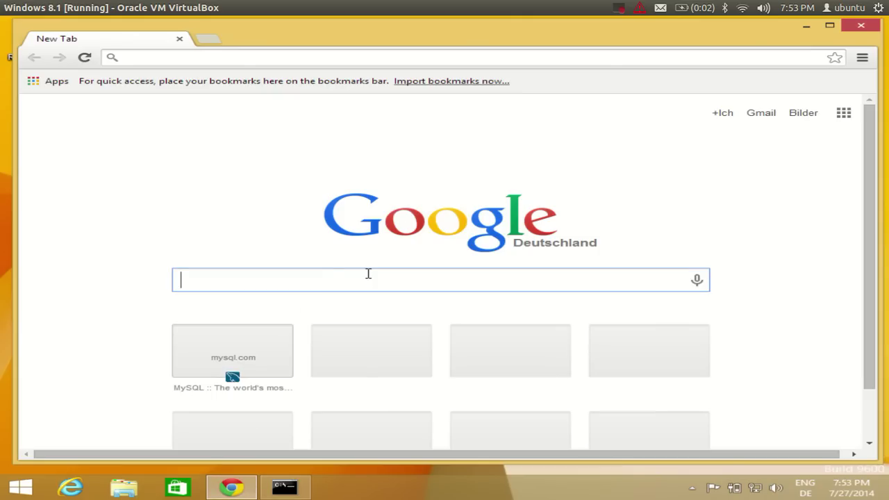
pyautogui.write('java ')
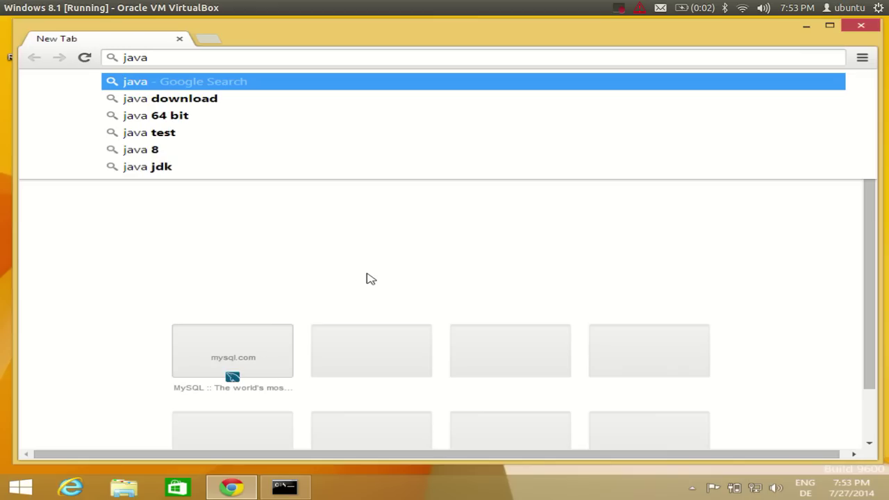
pyautogui.write('jdk')
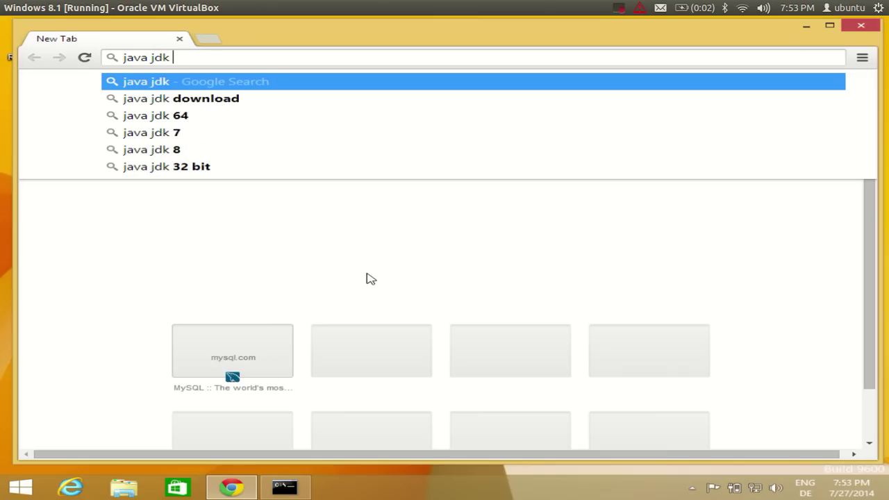
pyautogui.press('Down')
pyautogui.press('Return')
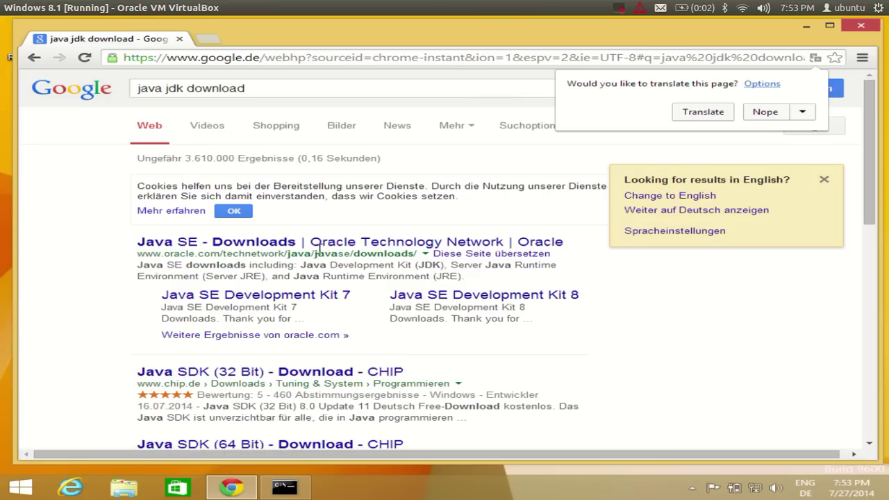
pyautogui.click(281, 246)
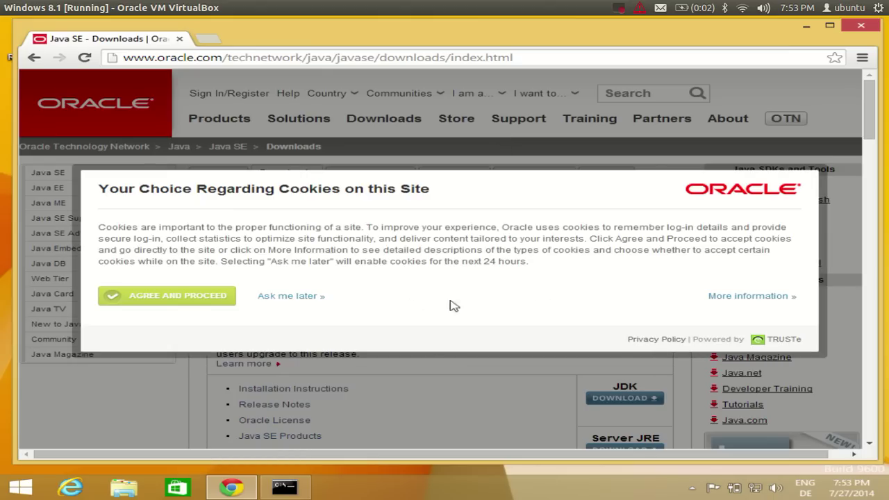
# Step: Agree to the Oracle site's cookies and open the Java Platform (JDK) 8u11 download page
pyautogui.click(198, 299)
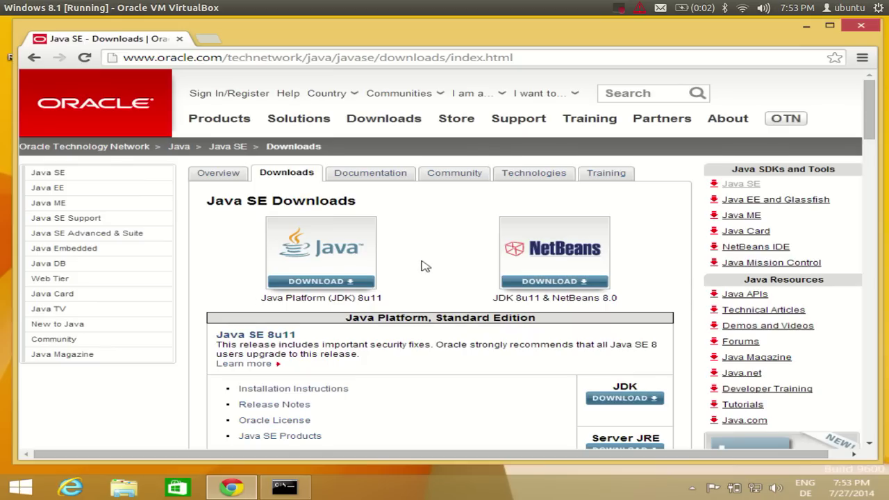
pyautogui.scroll(-1, 425, 266)
pyautogui.scroll(-1, 425, 266)
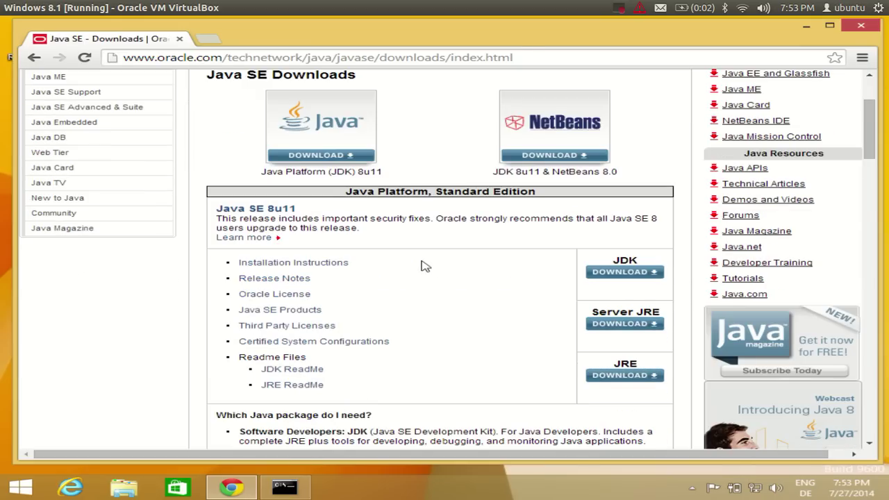
pyautogui.scroll(2, 425, 266)
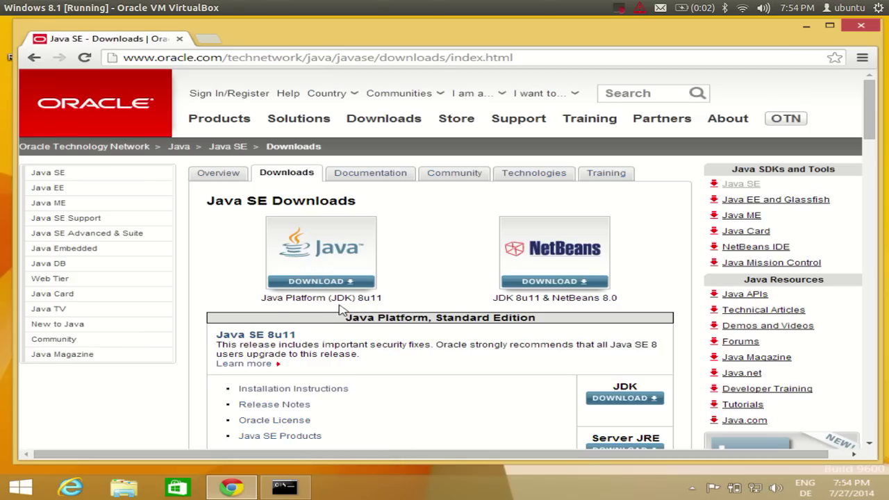
pyautogui.moveTo(366, 300); pyautogui.dragTo(359, 299)
pyautogui.scroll(-1, 436, 250)
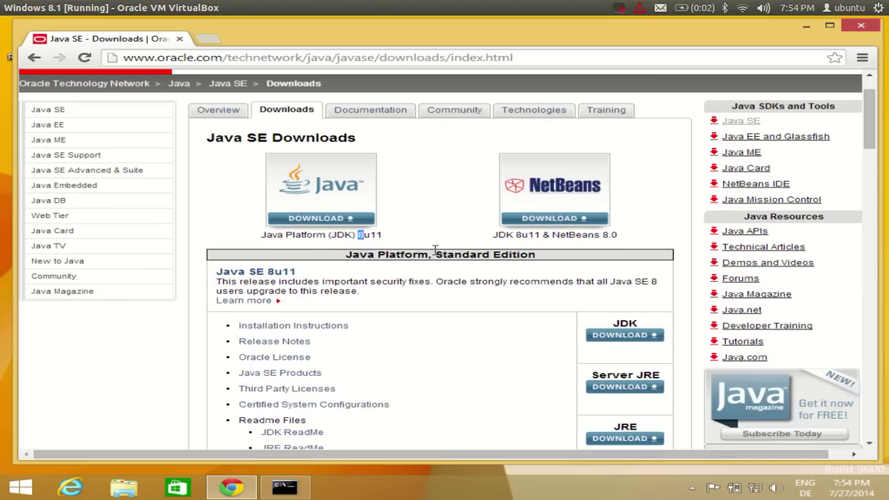
pyautogui.click(328, 206)
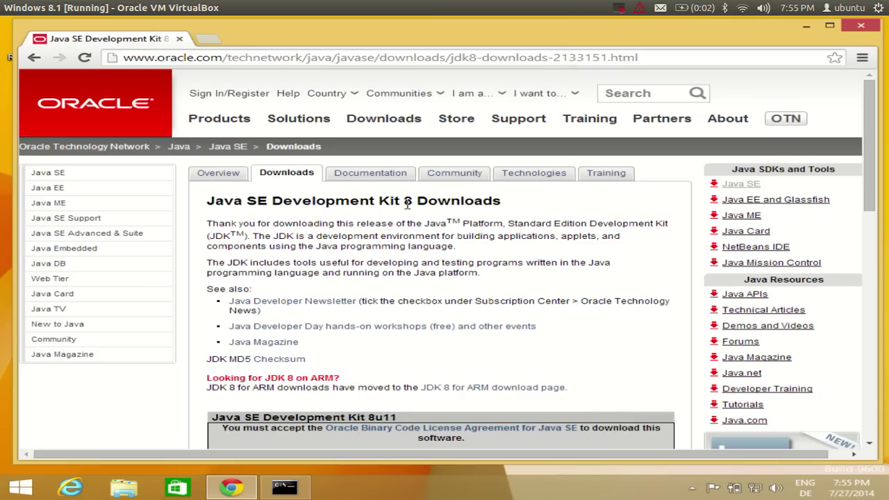
# Step: Accept the Java SE Development Kit 8u11 license agreement and download the Windows x64 installer, jdk-8u11-windows-x64.exe
pyautogui.scroll(-3, 424, 201)
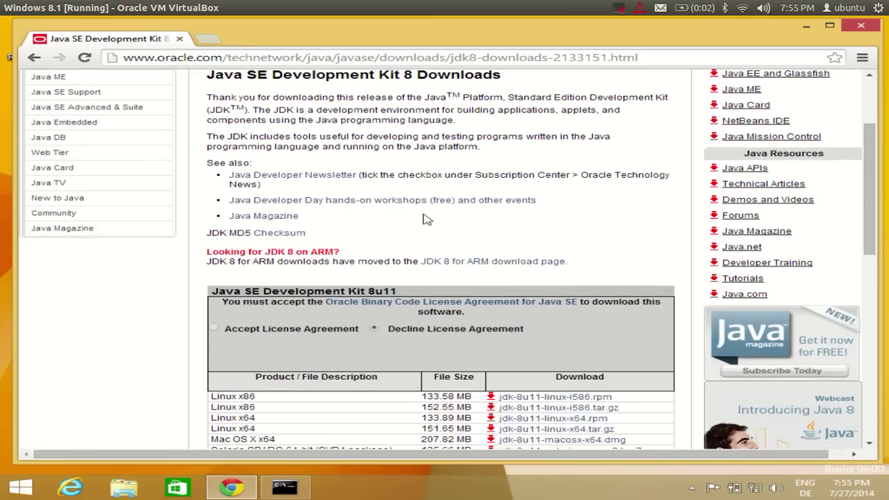
pyautogui.scroll(-5, 368, 189)
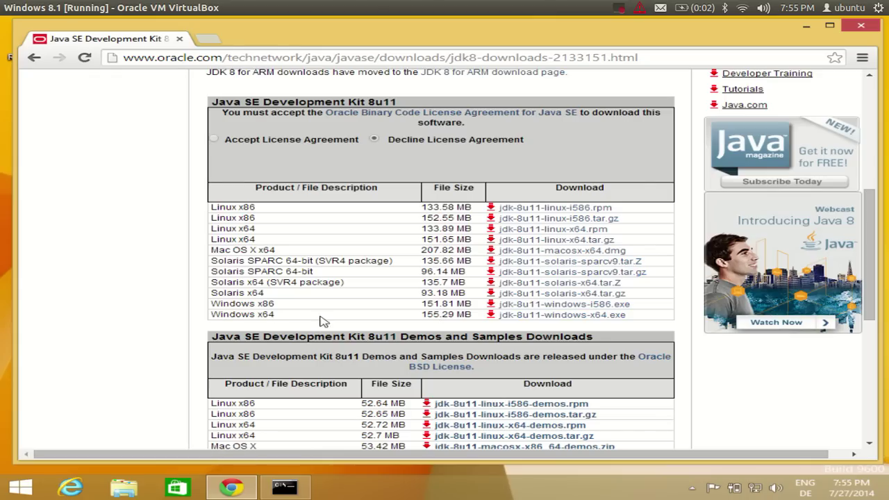
pyautogui.click(540, 316)
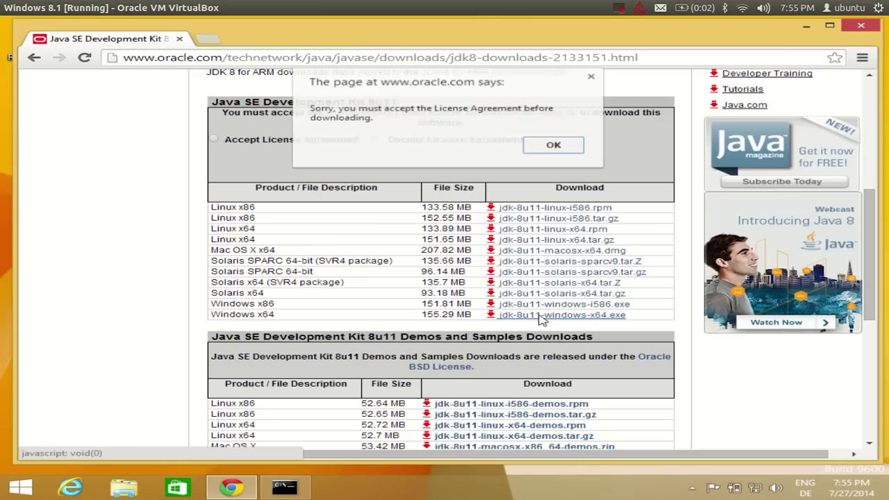
pyautogui.click(554, 146)
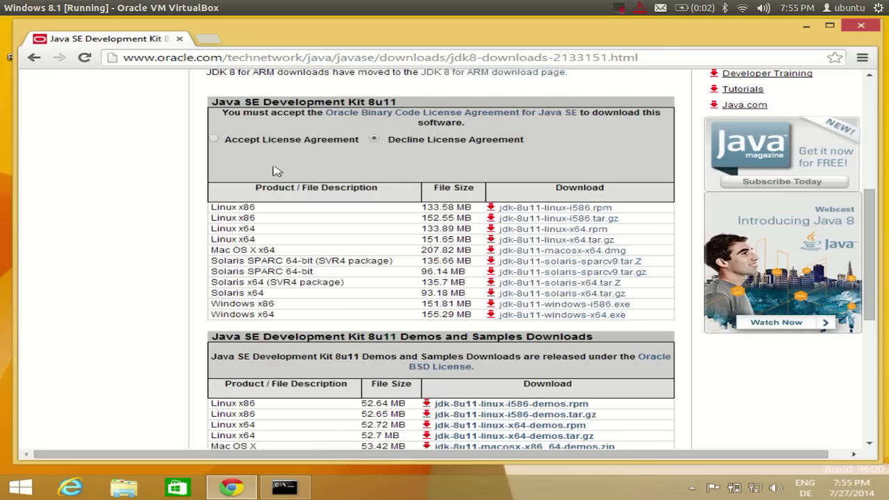
pyautogui.click(215, 140)
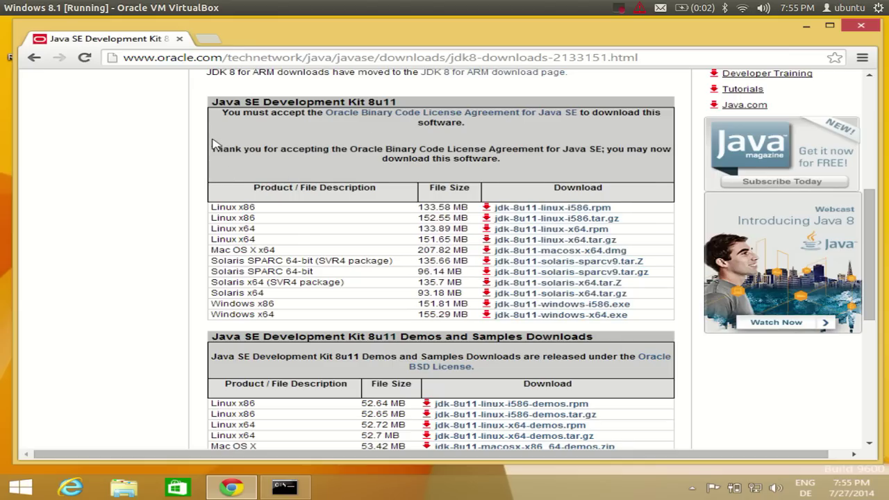
pyautogui.click(532, 316)
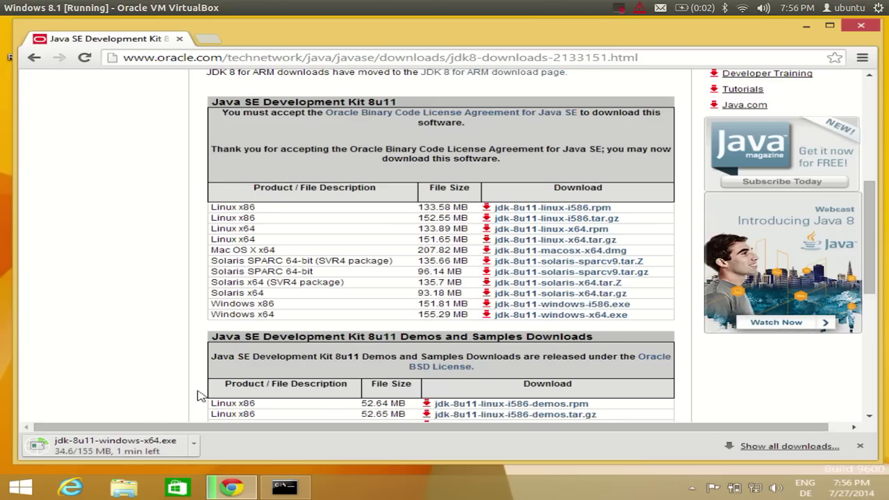
pyautogui.click(619, 8)
pyautogui.click(632, 41)
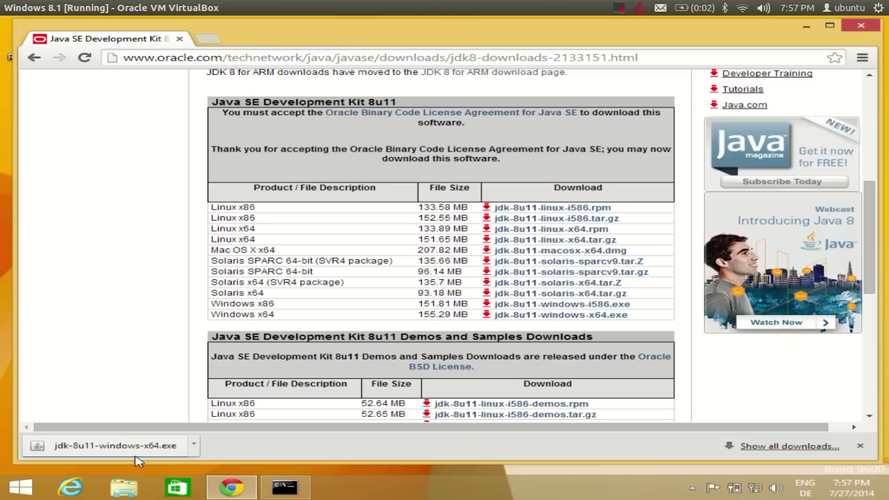
# Step: Run the downloaded JDK installer, allow it to make changes, and complete the setup with the JRE in C:\Program Files\Java\jre8\
pyautogui.click(99, 450)
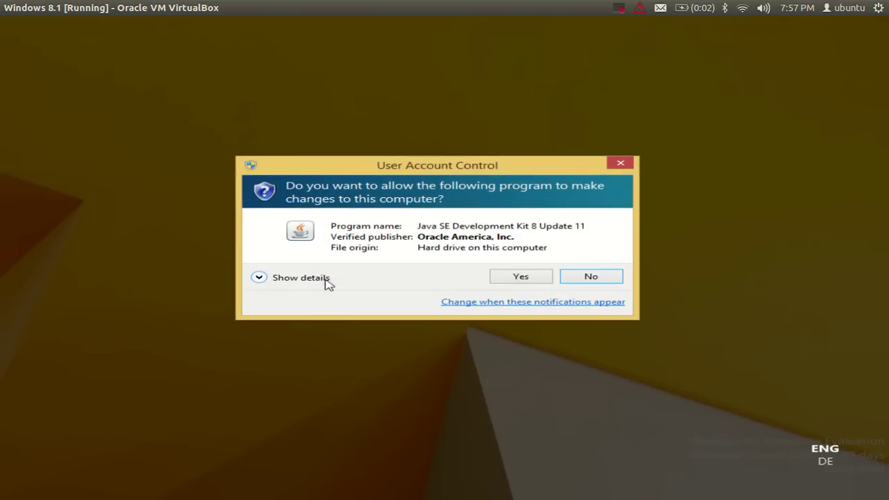
pyautogui.click(523, 277)
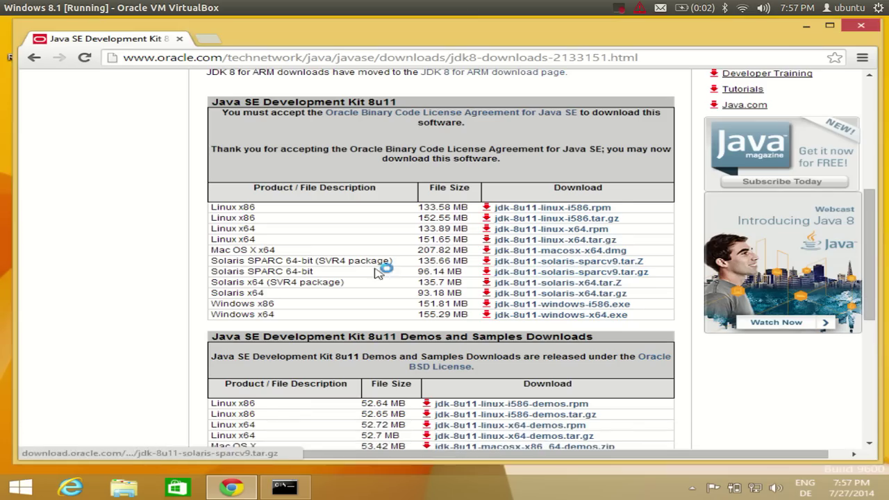
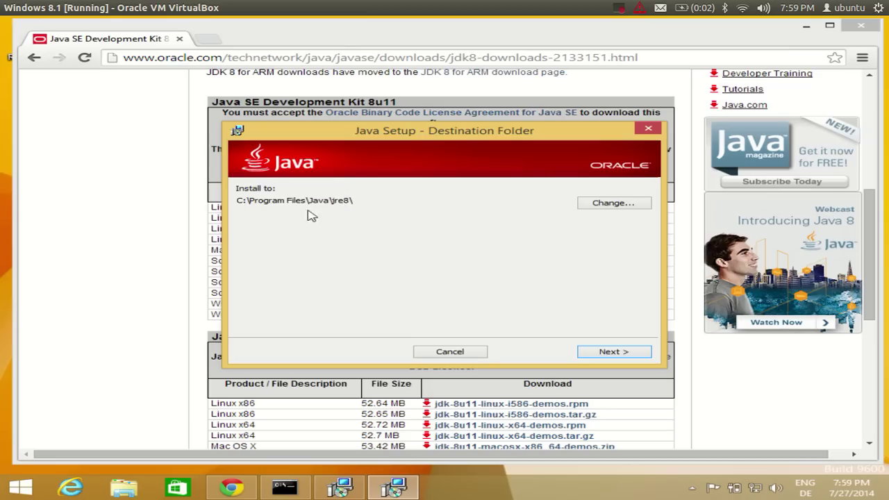
pyautogui.click(615, 352)
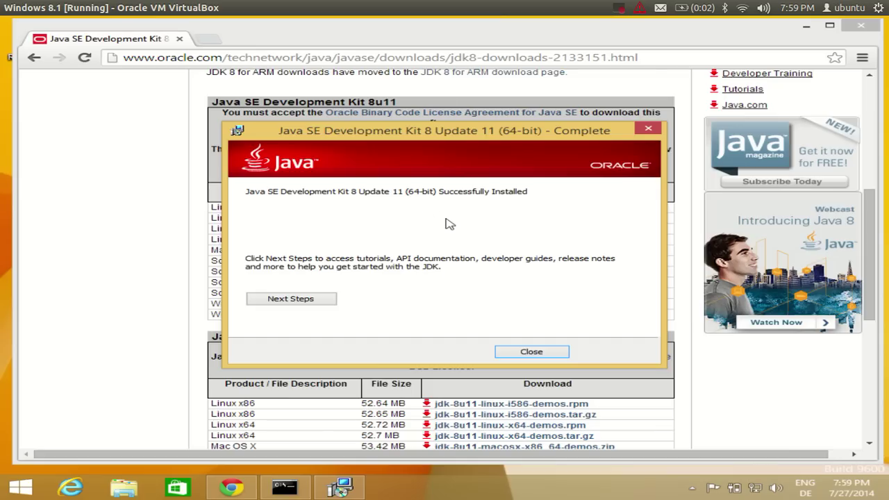
pyautogui.click(531, 352)
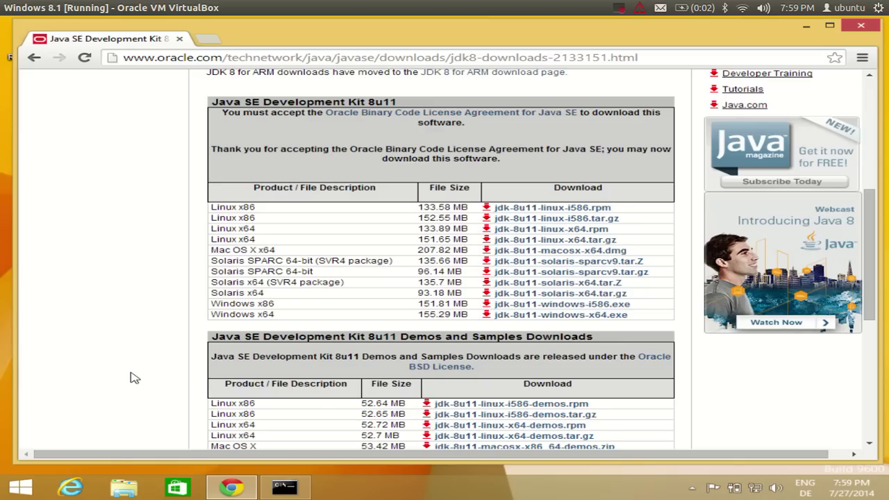
# Step: Switch to File Explorer and open the C:\Program Files\Java folder containing the installed JDK and JRE
pyautogui.click(125, 488)
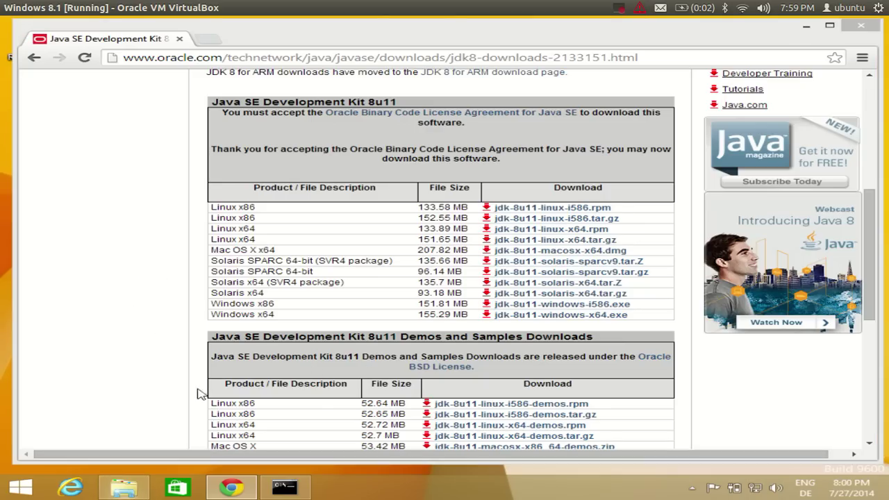
pyautogui.click(125, 488)
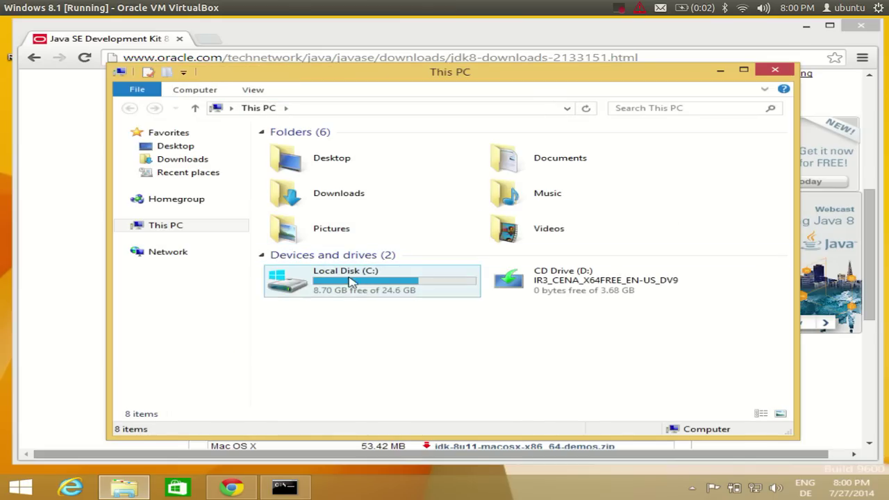
pyautogui.click(351, 286)
pyautogui.doubleClick(351, 286)
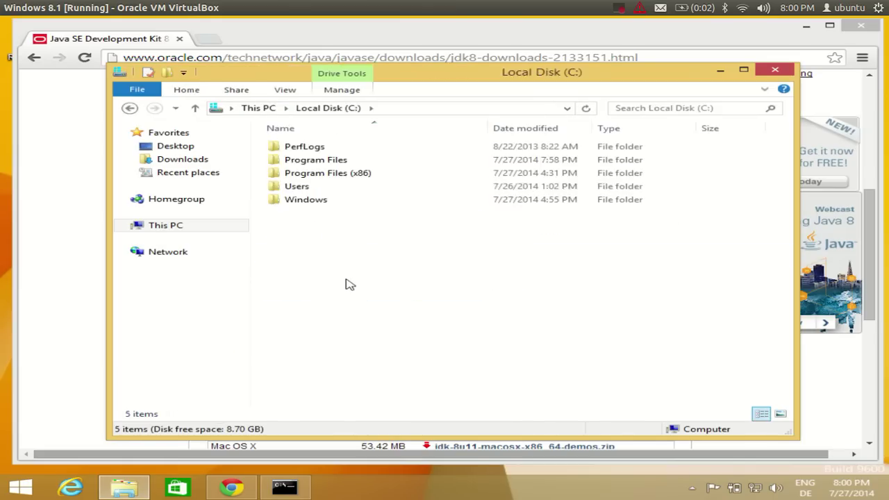
pyautogui.doubleClick(317, 162)
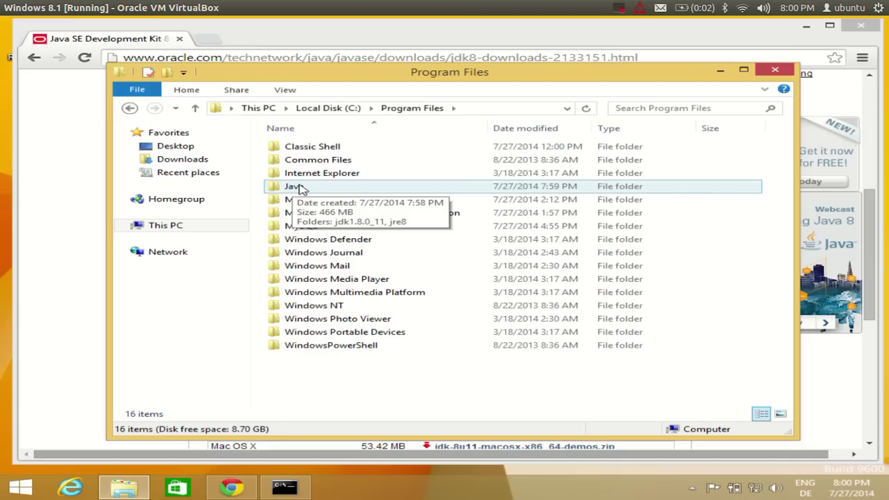
pyautogui.doubleClick(303, 189)
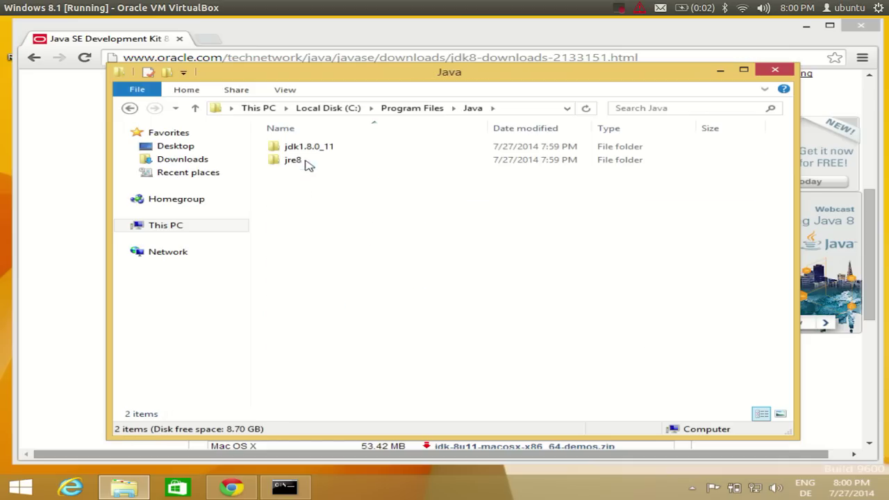
pyautogui.click(314, 159)
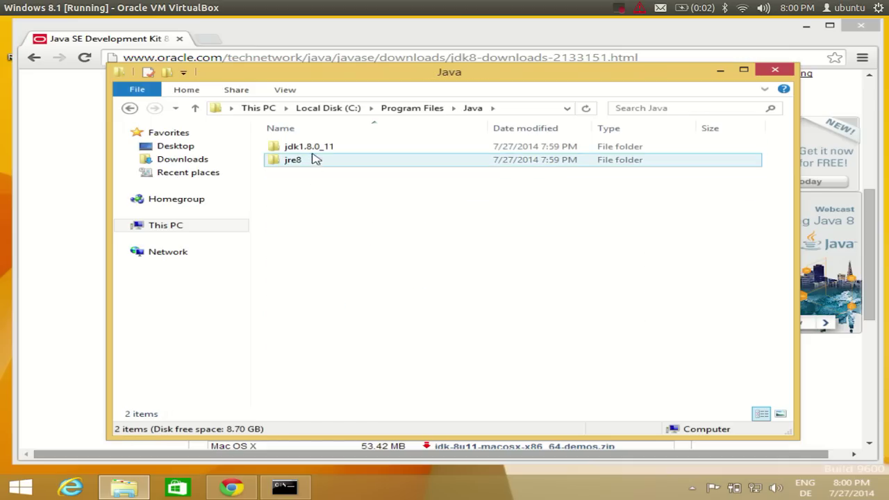
pyautogui.click(314, 149)
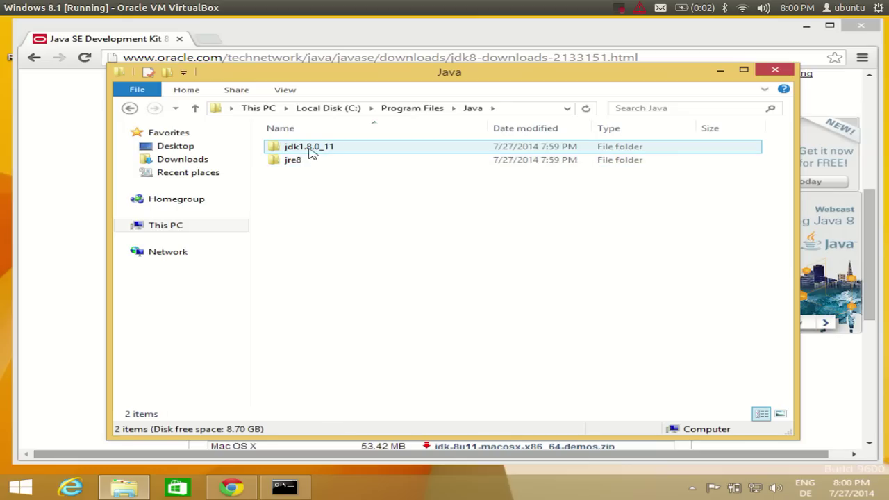
pyautogui.click(292, 162)
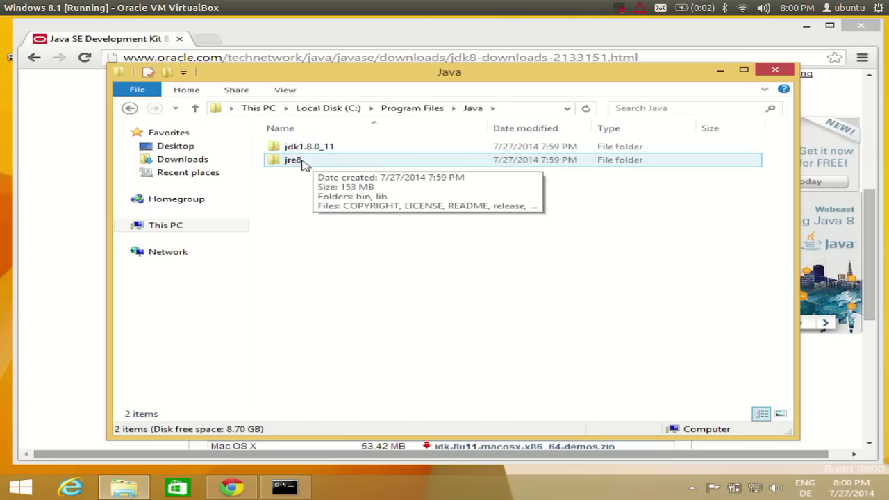
# Step: Open the jdk1.8.0_11 folder and examine the executables in its bin subfolder
pyautogui.click(308, 146)
pyautogui.doubleClick(309, 146)
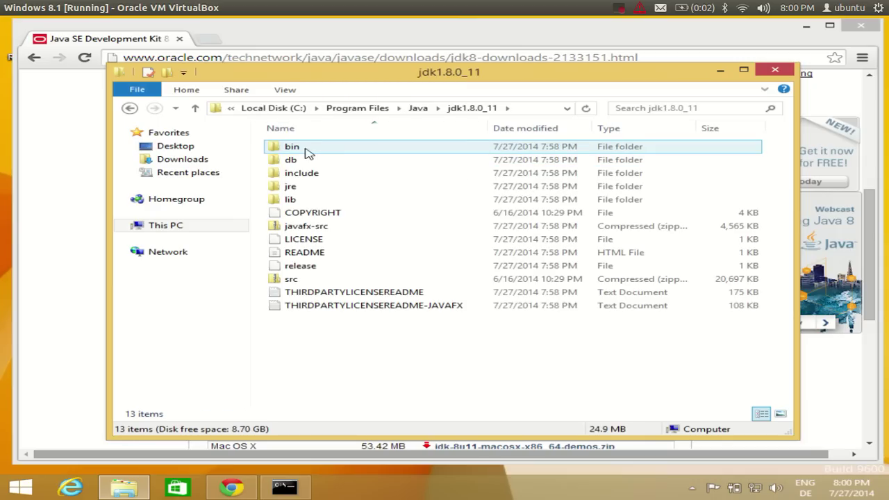
pyautogui.doubleClick(308, 149)
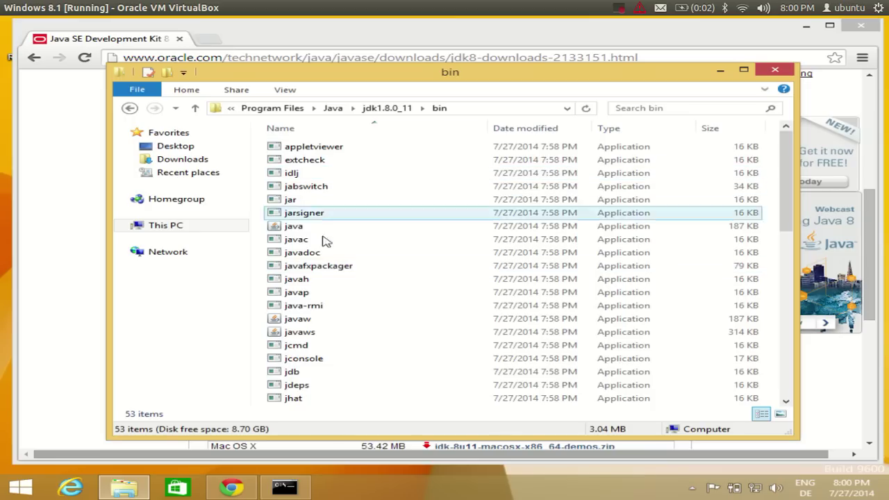
# Step: Return to the Java folder and rename the jdk1.8.0_11 folder to jdk8
pyautogui.click(334, 109)
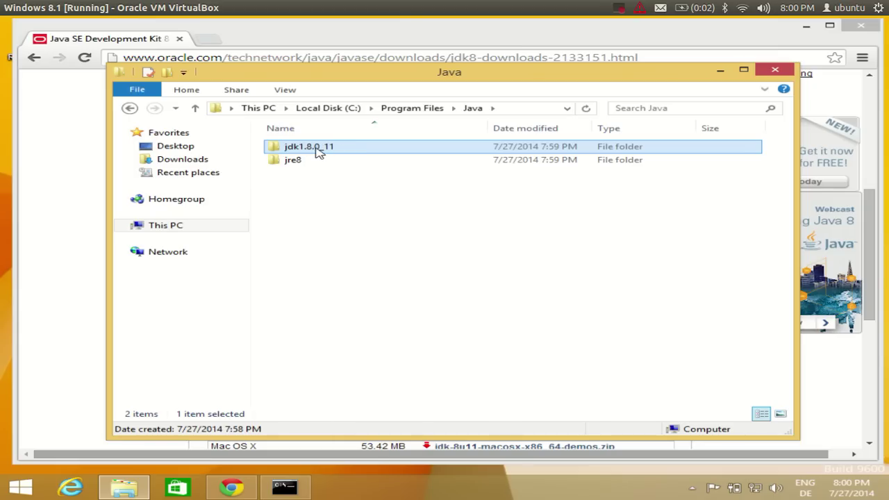
pyautogui.rightClick(317, 153)
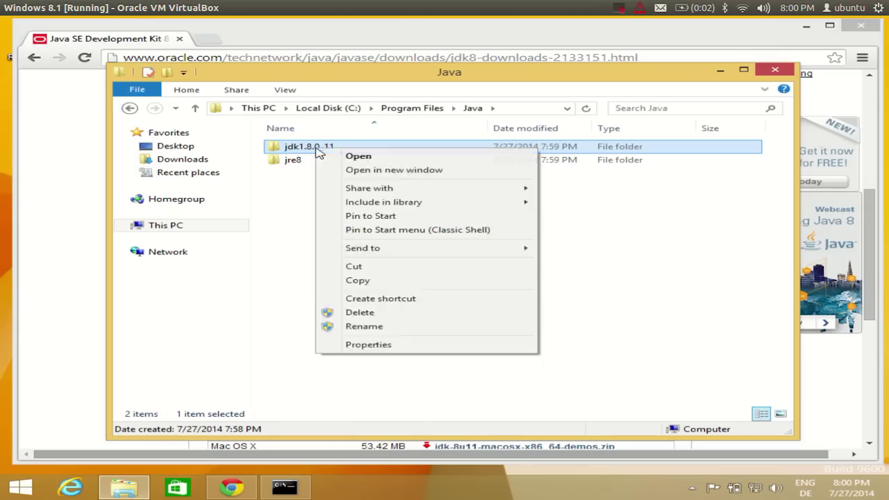
pyautogui.click(349, 328)
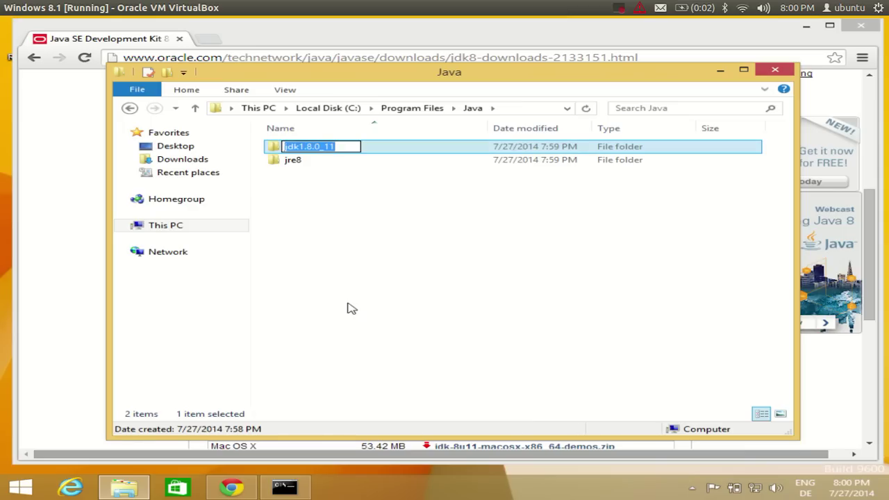
pyautogui.press('End')
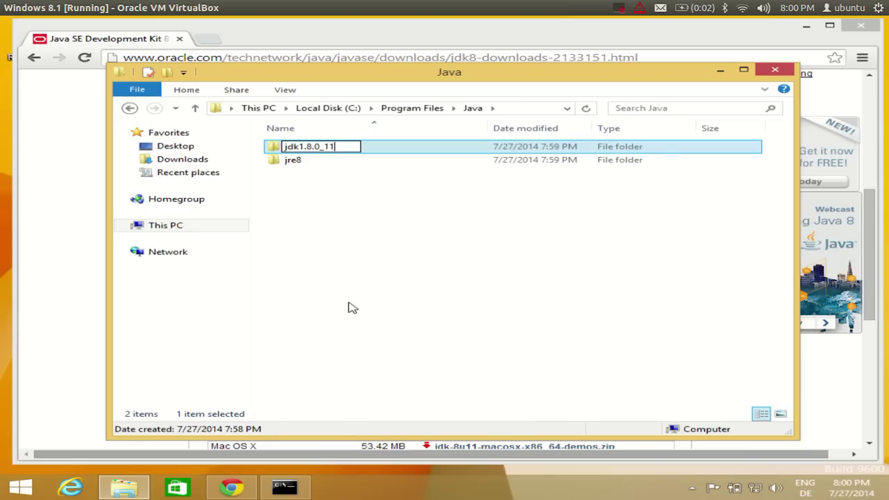
pyautogui.press('BackSpace')
pyautogui.press('BackSpace')
pyautogui.press('BackSpace')
pyautogui.press('BackSpace')
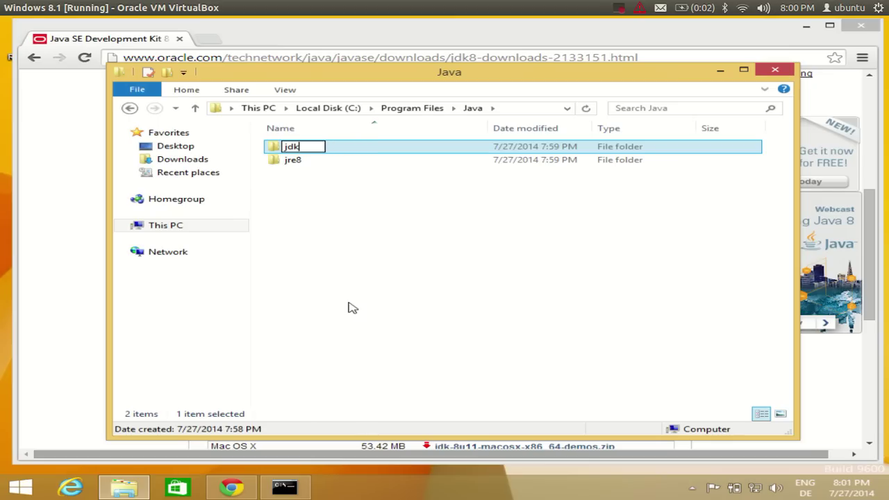
pyautogui.press('Return')
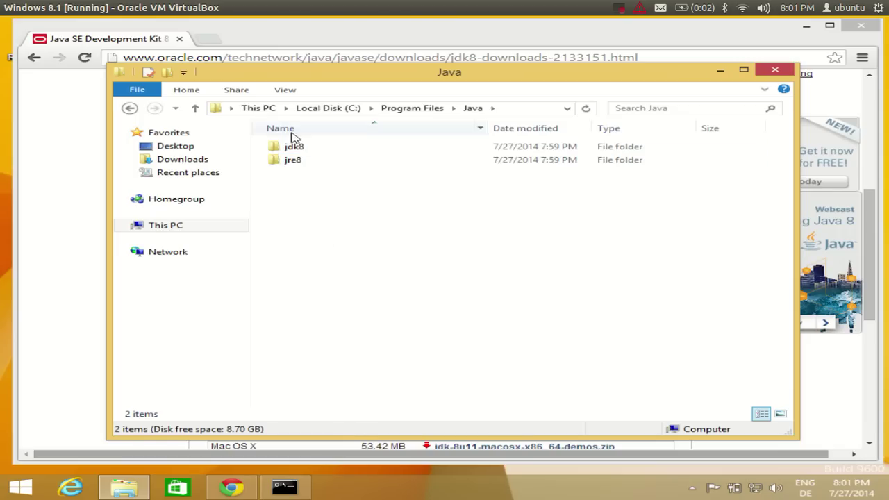
# Step: Open the bin subfolder of the jdk8 folder
pyautogui.click(309, 159)
pyautogui.click(303, 182)
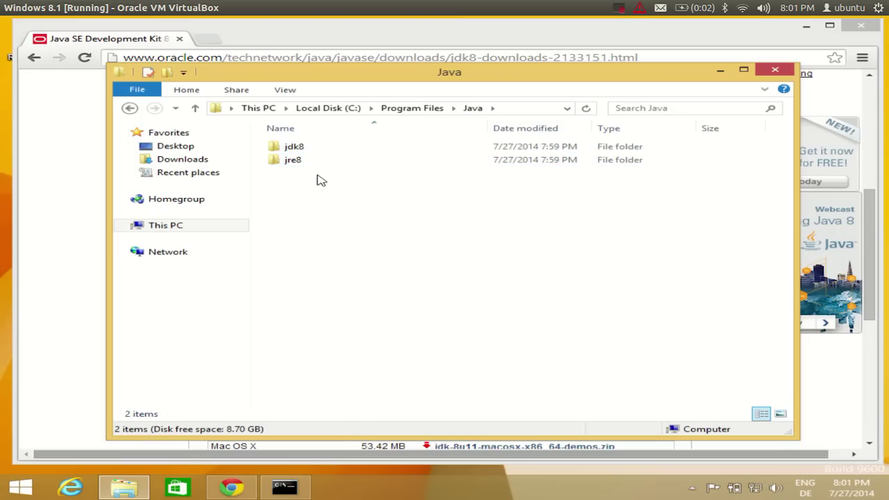
pyautogui.doubleClick(303, 149)
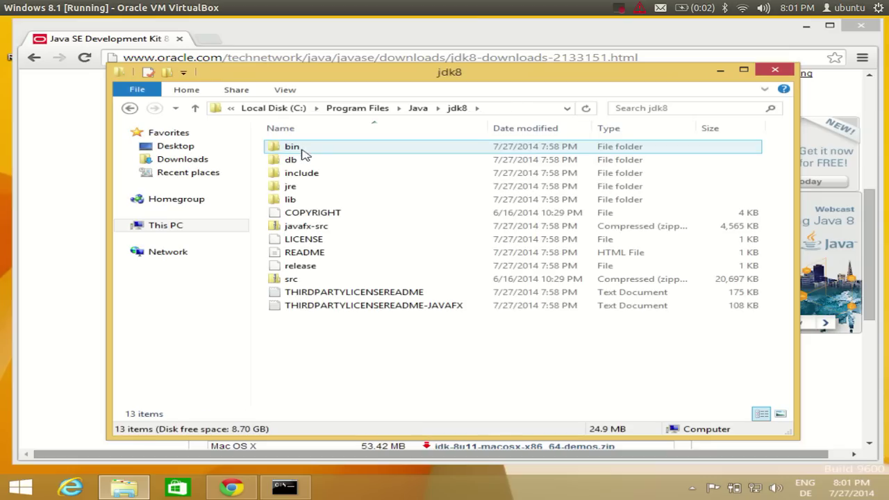
pyautogui.doubleClick(303, 149)
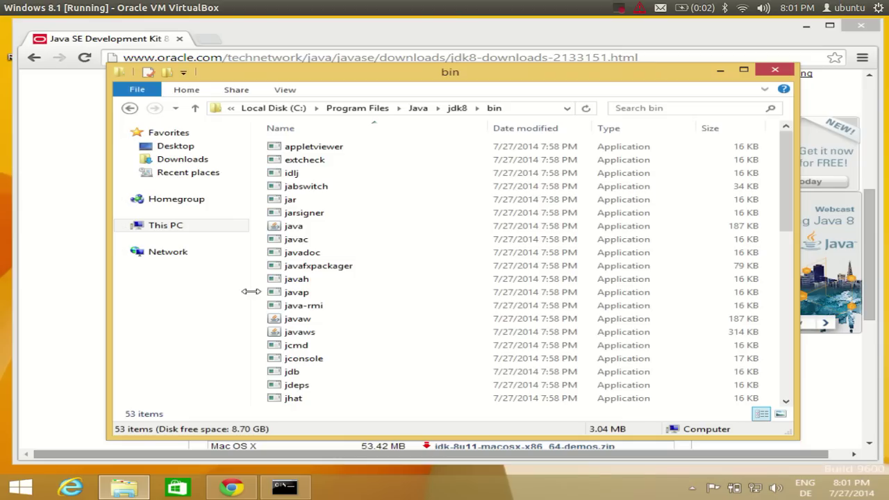
# Step: Search Windows for "system", open the System window, and open Environment Variables from its advanced system settings
pyautogui.click(21, 487)
pyautogui.click(43, 208)
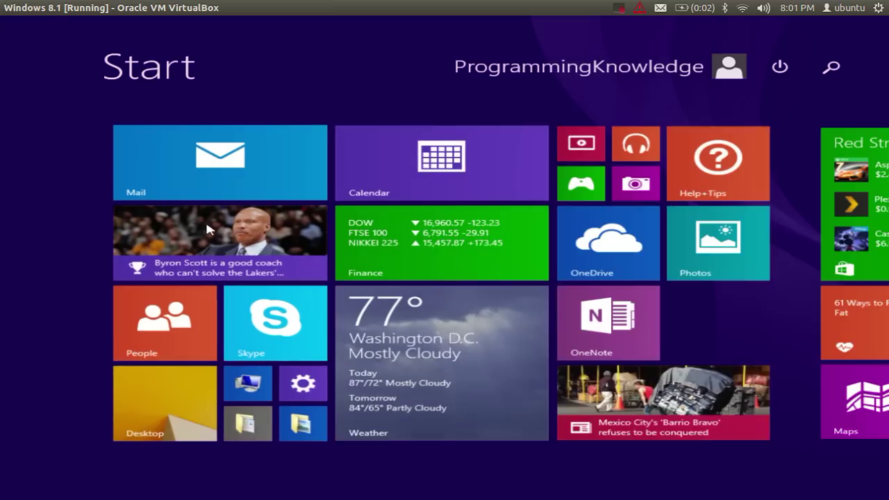
pyautogui.moveTo(888, 17)
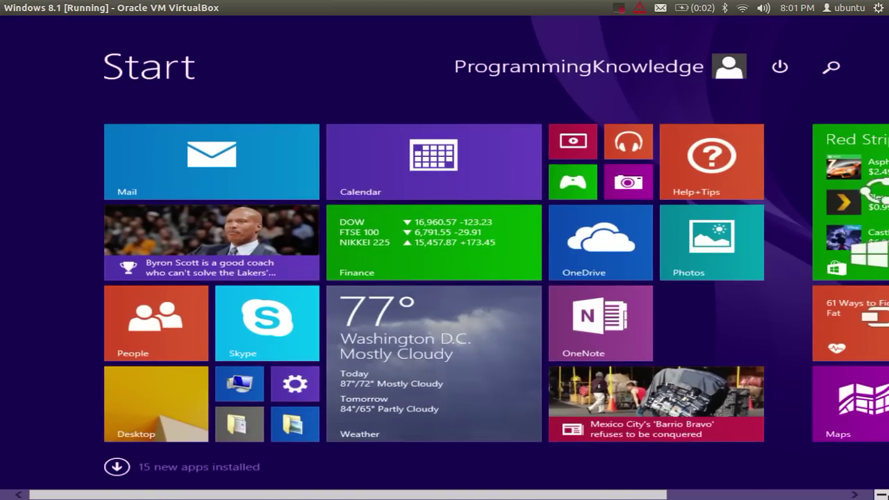
pyautogui.click(861, 113)
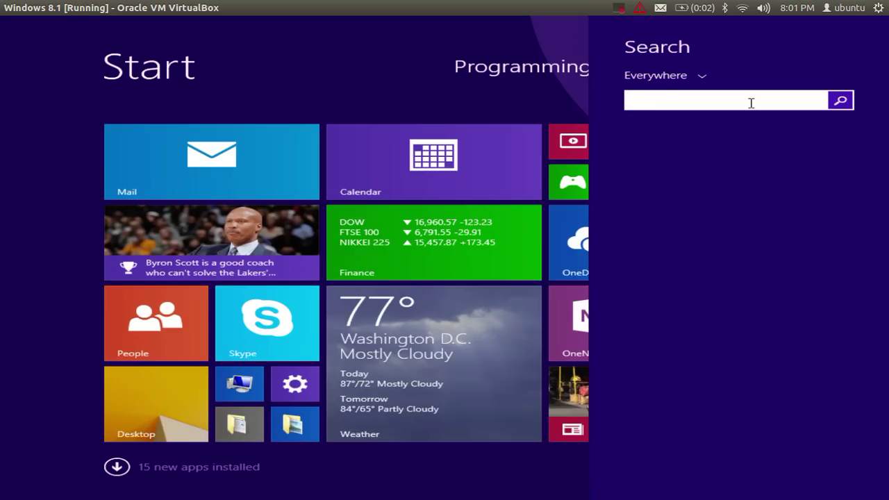
pyautogui.write('system')
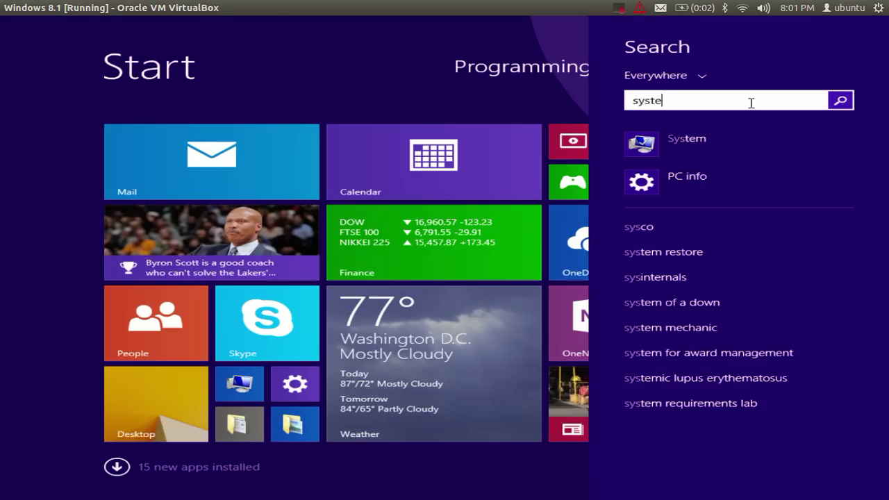
pyautogui.click(673, 142)
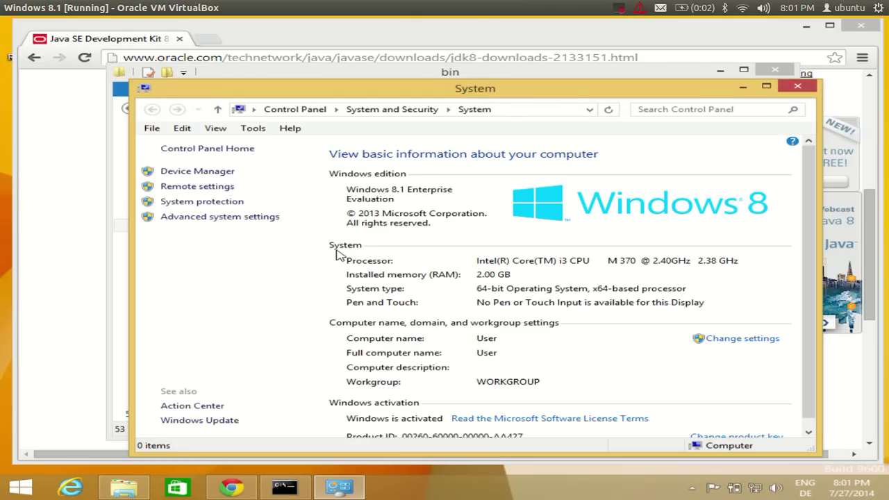
pyautogui.click(235, 217)
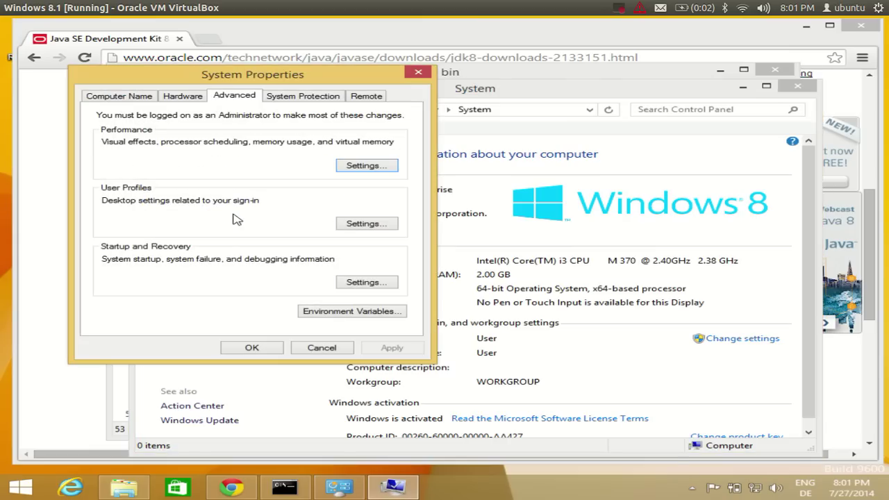
pyautogui.click(339, 313)
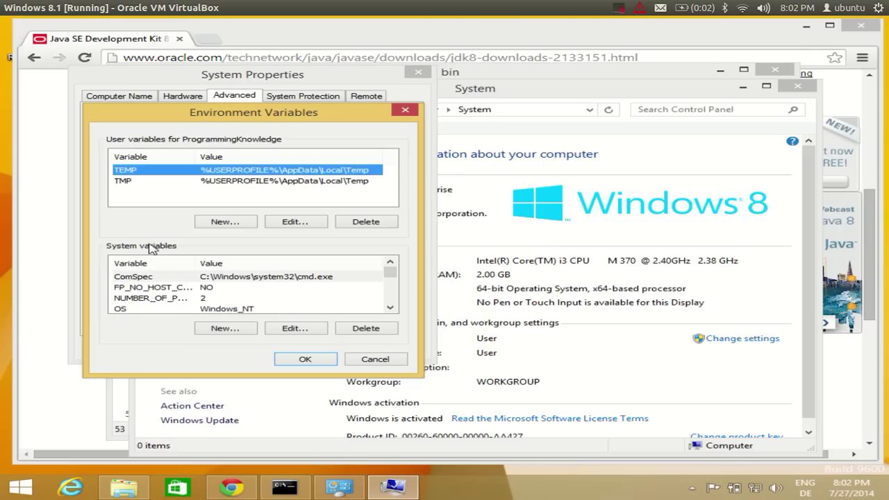
# Step: Open the Path system variable for editing and append a semicolon at the end of its value
pyautogui.click(391, 307)
pyautogui.click(390, 308)
pyautogui.click(391, 308)
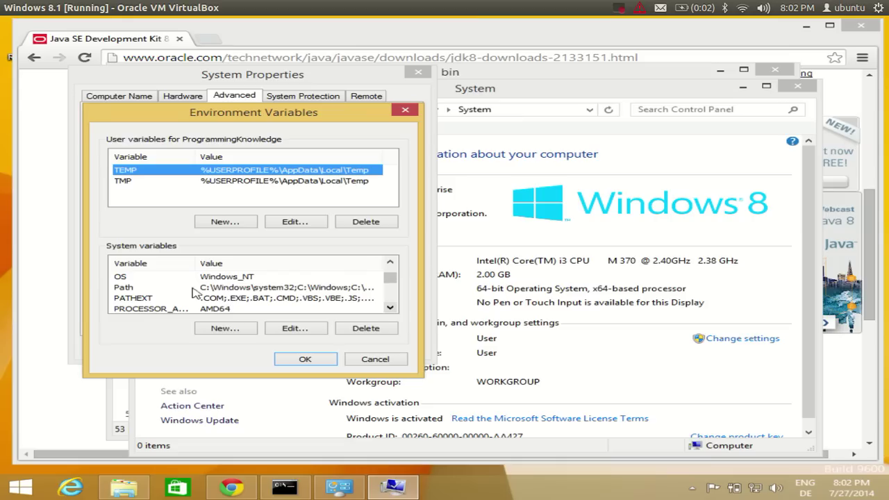
pyautogui.click(125, 289)
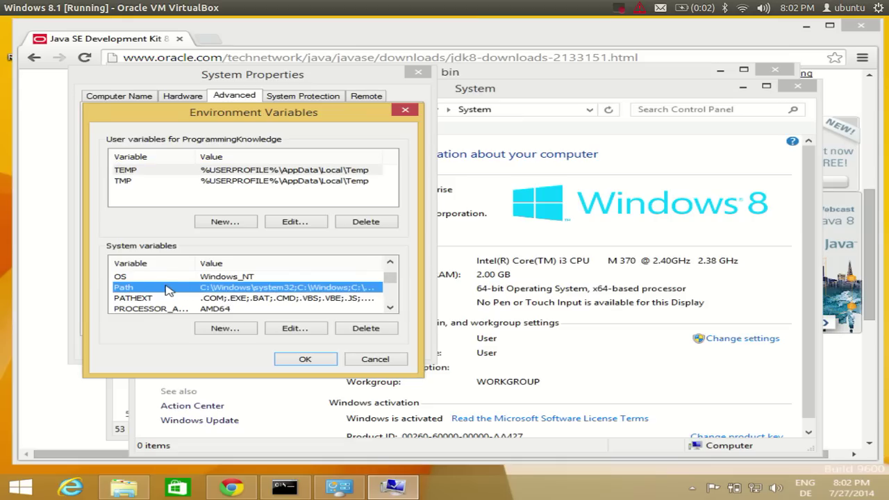
pyautogui.doubleClick(166, 289)
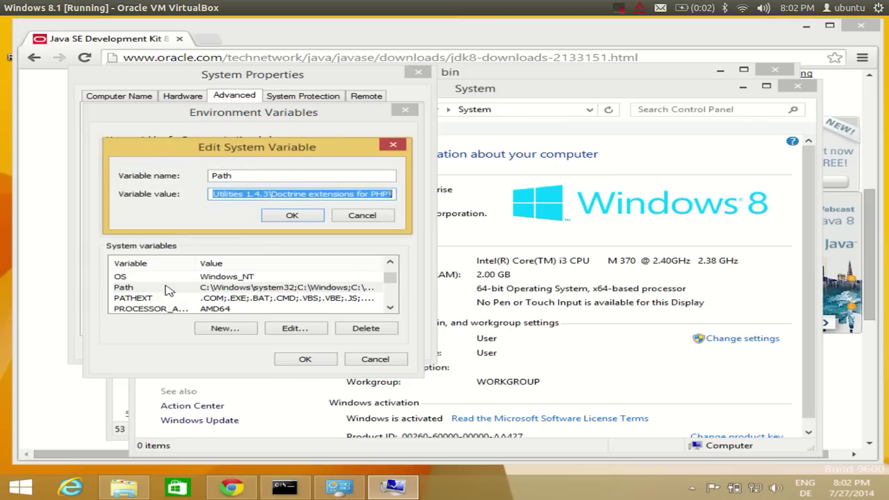
pyautogui.click(324, 195)
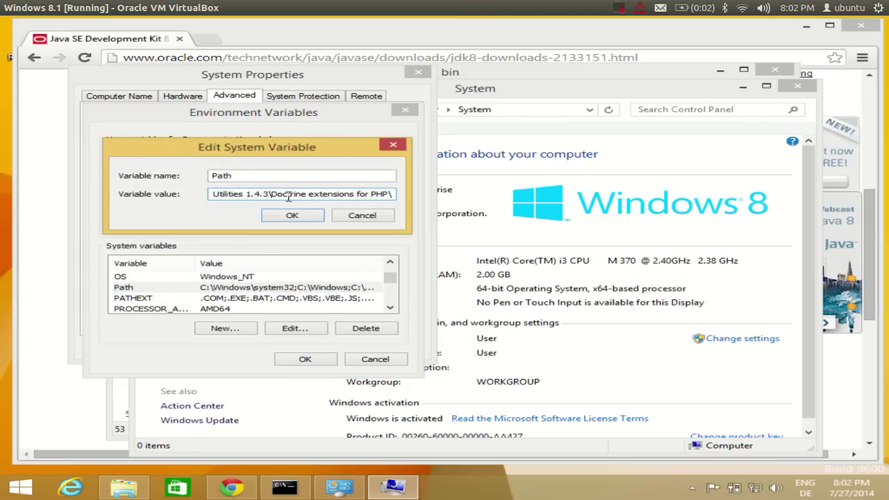
pyautogui.moveTo(369, 196); pyautogui.dragTo(395, 196)
pyautogui.click(394, 197)
pyautogui.moveTo(395, 196); pyautogui.dragTo(372, 201)
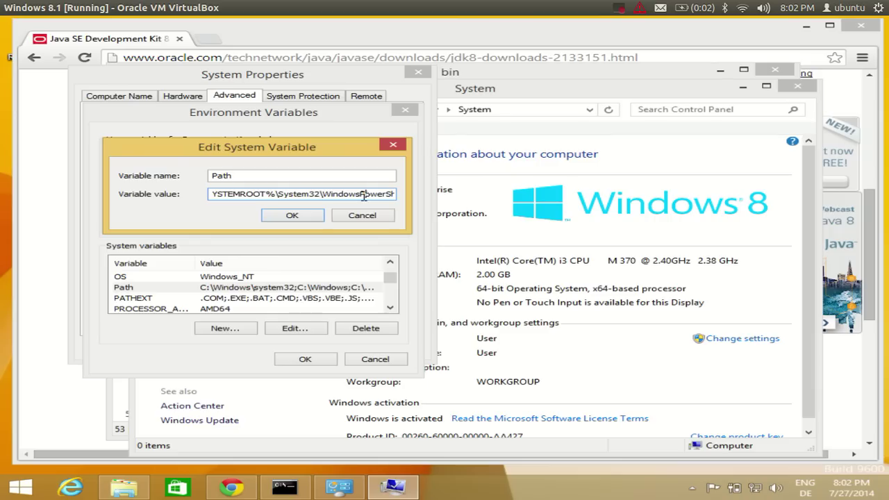
pyautogui.moveTo(385, 194); pyautogui.dragTo(401, 203)
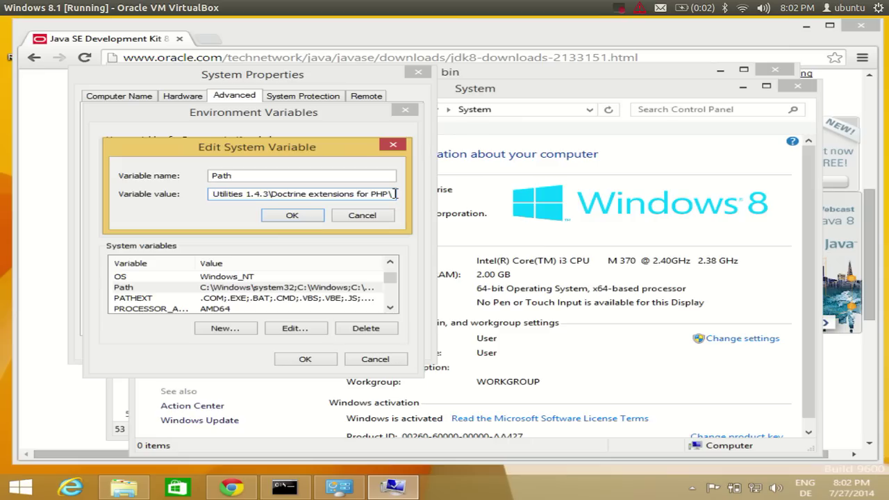
pyautogui.write(';')
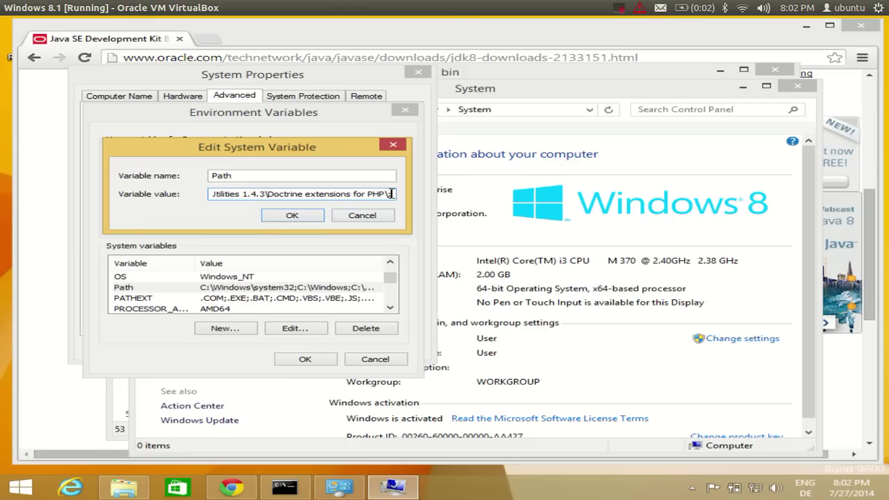
# Step: Switch to File Explorer, reopen the bin folder inside jdk8, and copy its full path
pyautogui.click(123, 488)
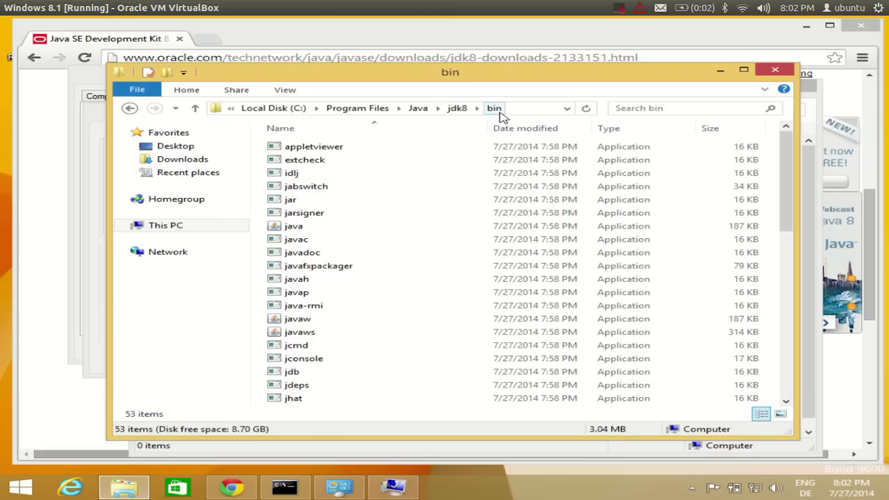
pyautogui.click(420, 111)
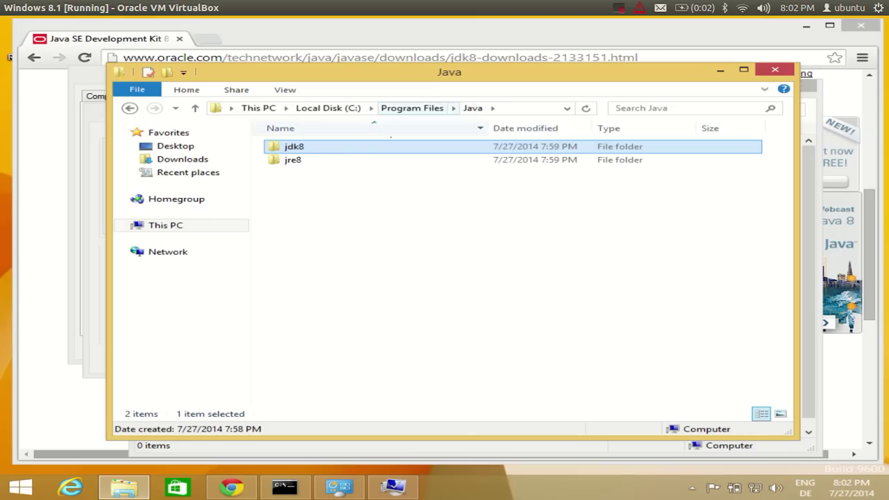
pyautogui.doubleClick(303, 152)
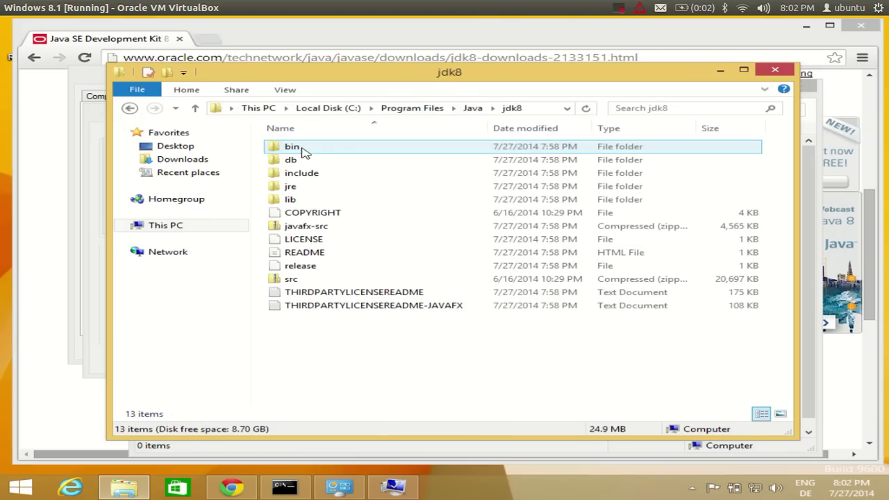
pyautogui.doubleClick(307, 149)
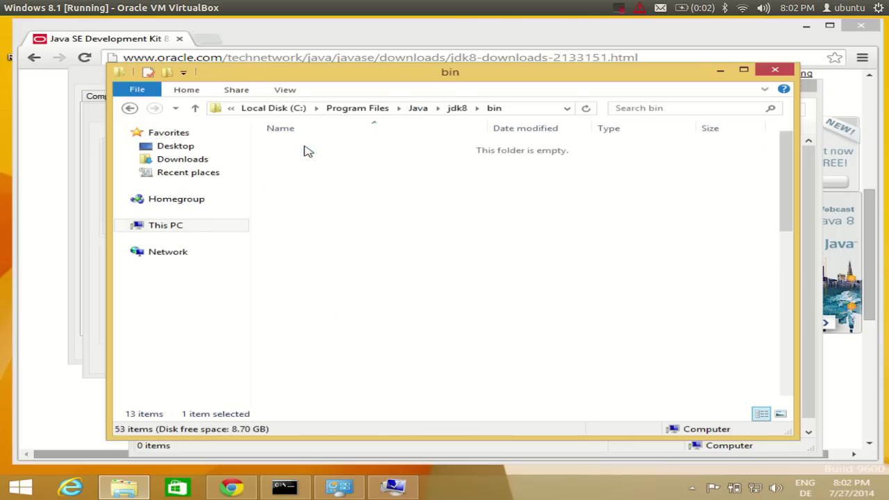
pyautogui.click(525, 109)
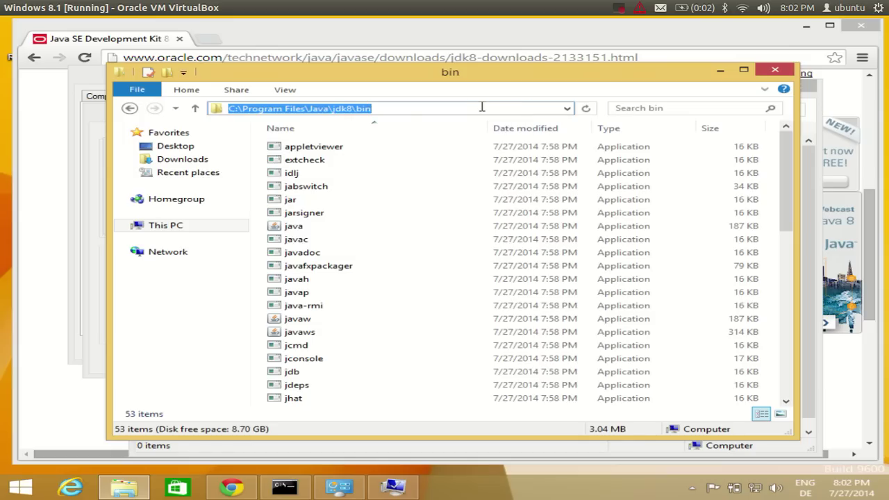
pyautogui.moveTo(375, 108); pyautogui.dragTo(198, 113)
pyautogui.hotkey('ctrl', 'c')
# Step: Append the copied C:\Program Files\Java\jdk8\bin path to the Path system variable and confirm all the settings dialogs
pyautogui.click(391, 489)
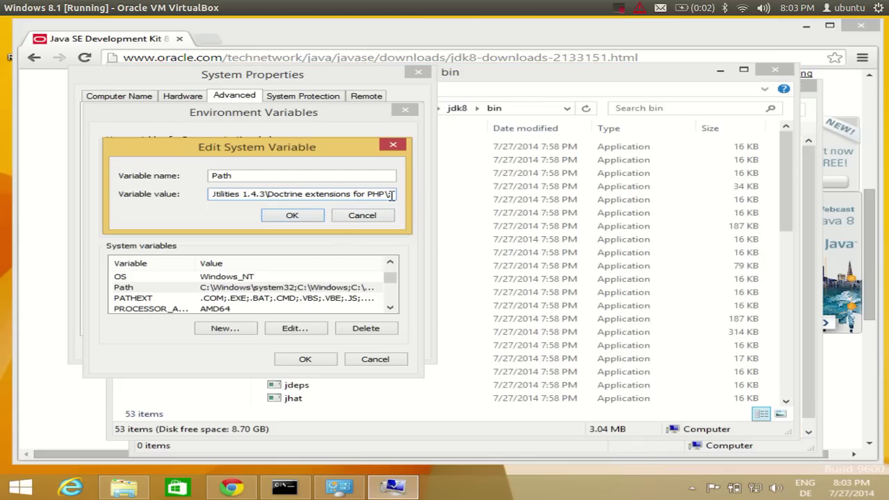
pyautogui.hotkey('ctrl', 'v')
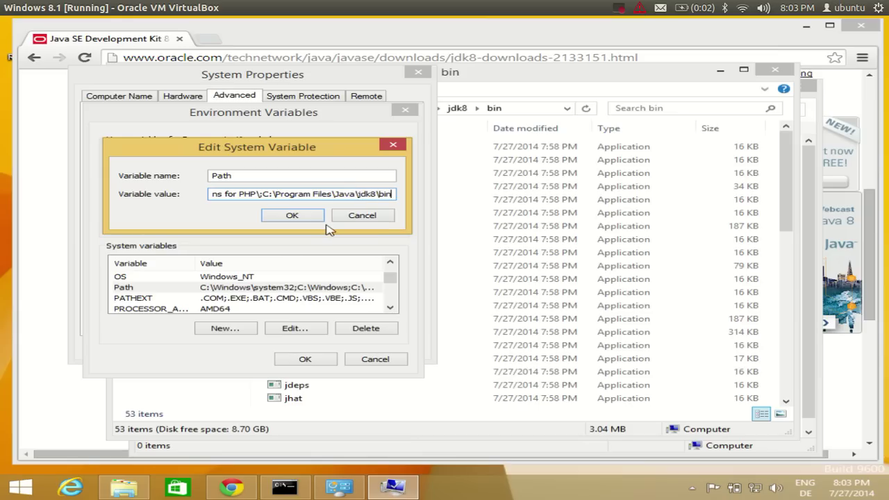
pyautogui.click(291, 216)
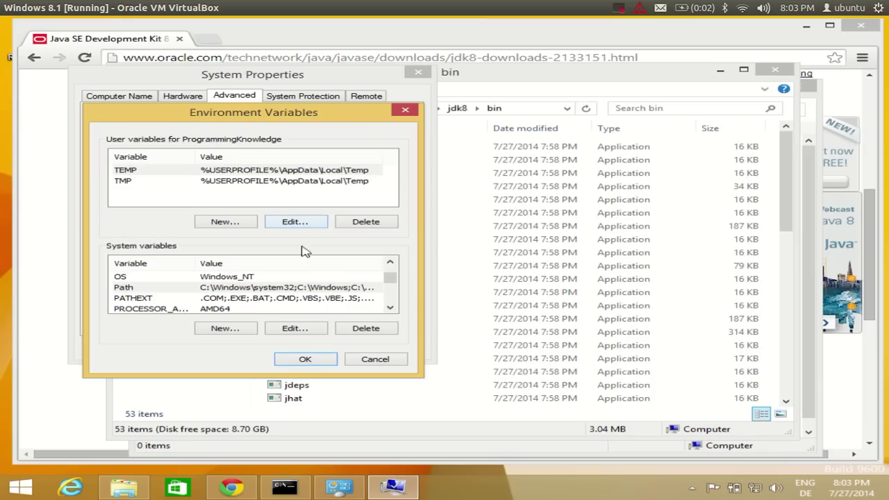
pyautogui.click(309, 358)
pyautogui.click(252, 348)
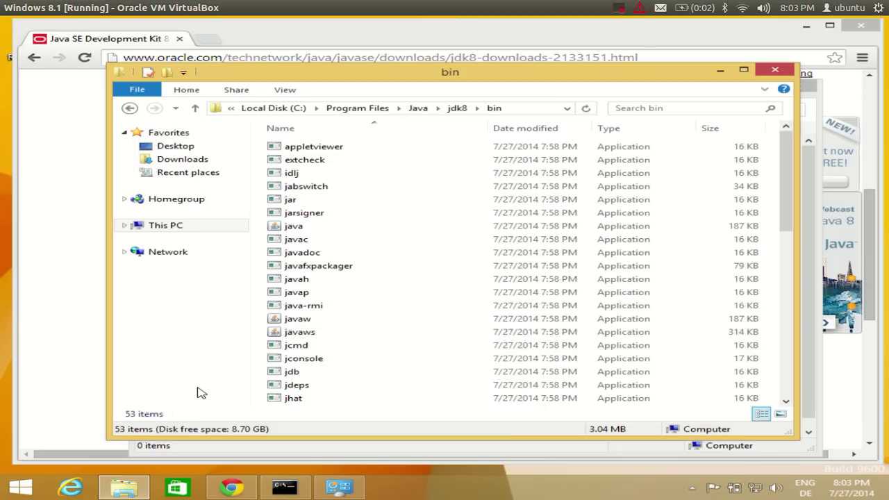
# Step: Run javac in the Command Prompt window that is already open
pyautogui.click(284, 488)
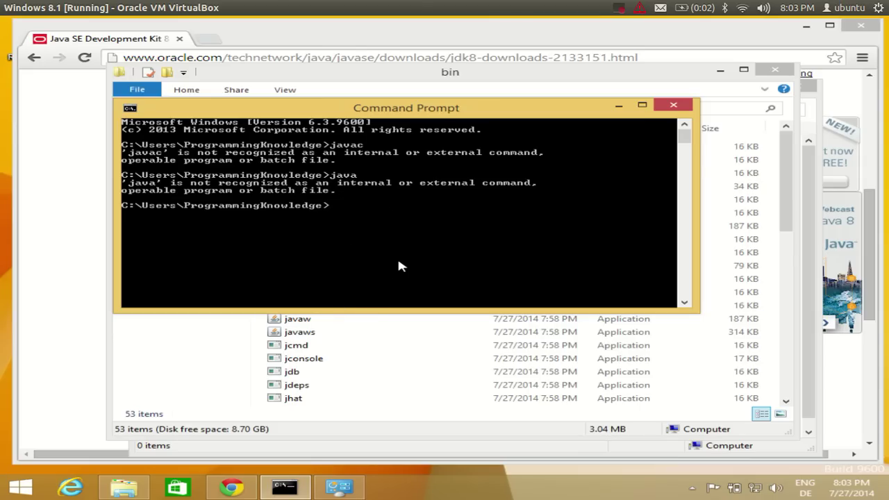
pyautogui.write('javac')
pyautogui.press('Return')
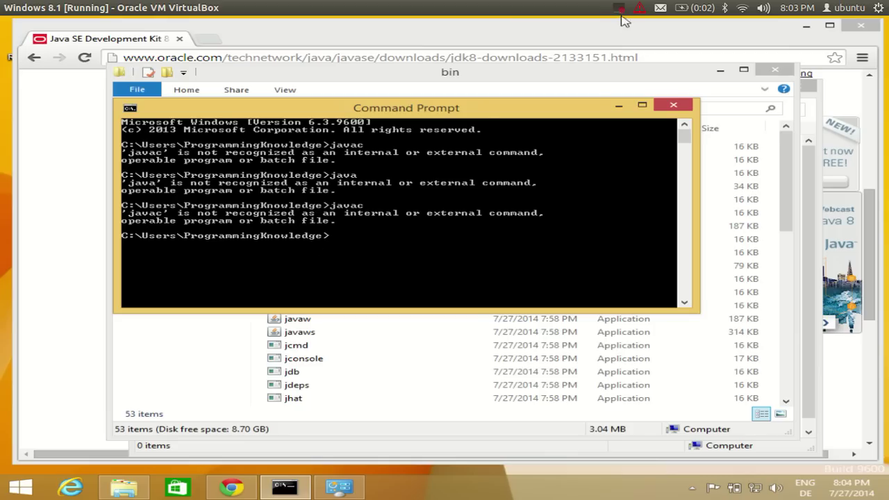
# Step: Reopen the Path system variable through the advanced system settings and check the end of its value
pyautogui.click(332, 490)
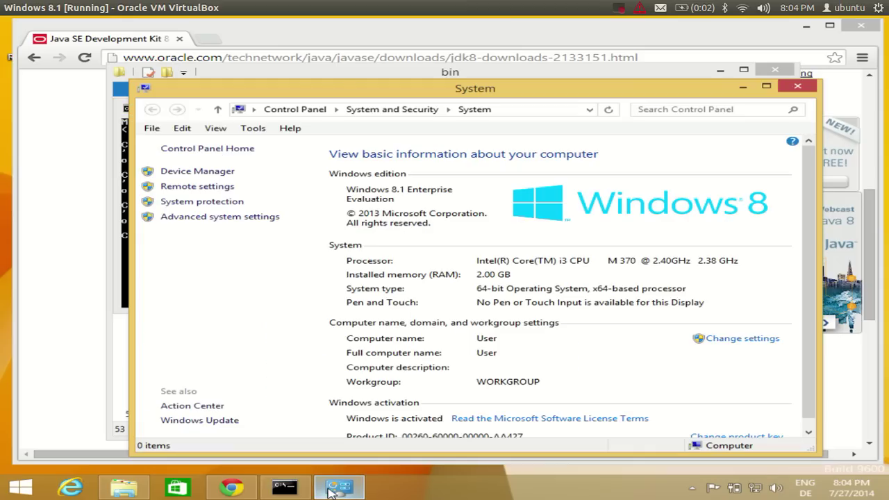
pyautogui.click(264, 217)
pyautogui.click(382, 329)
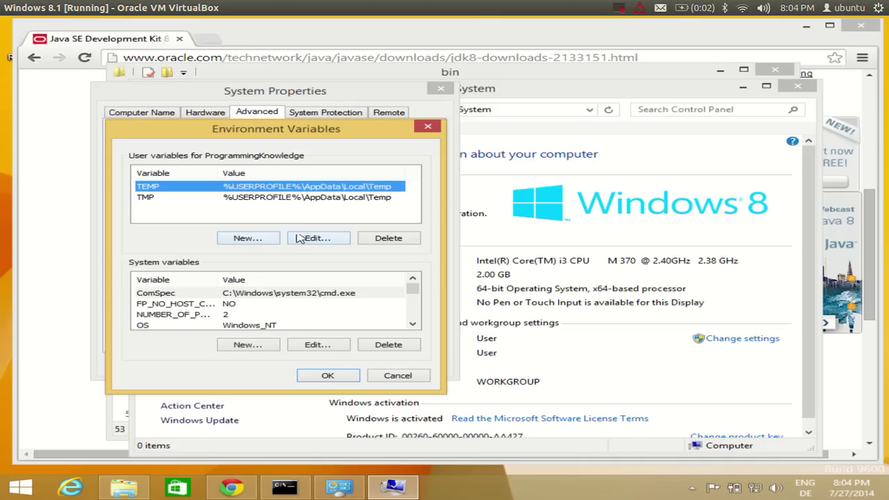
pyautogui.click(412, 324)
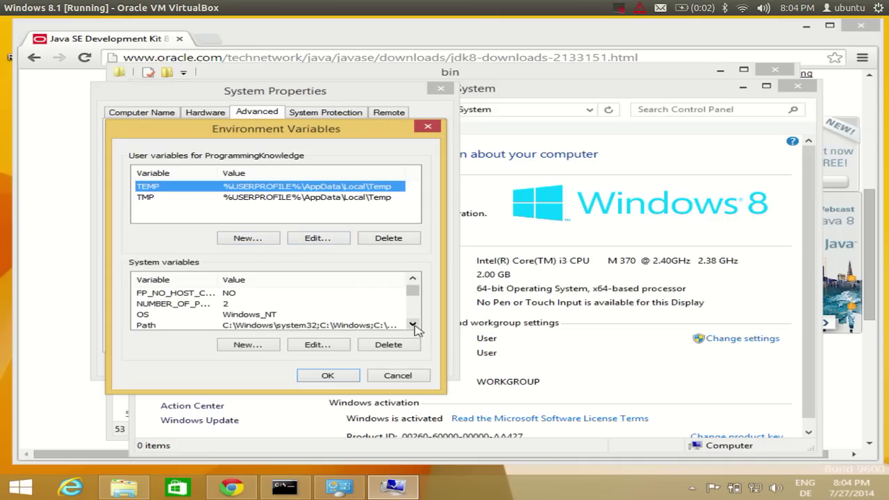
pyautogui.click(412, 324)
pyautogui.doubleClick(348, 317)
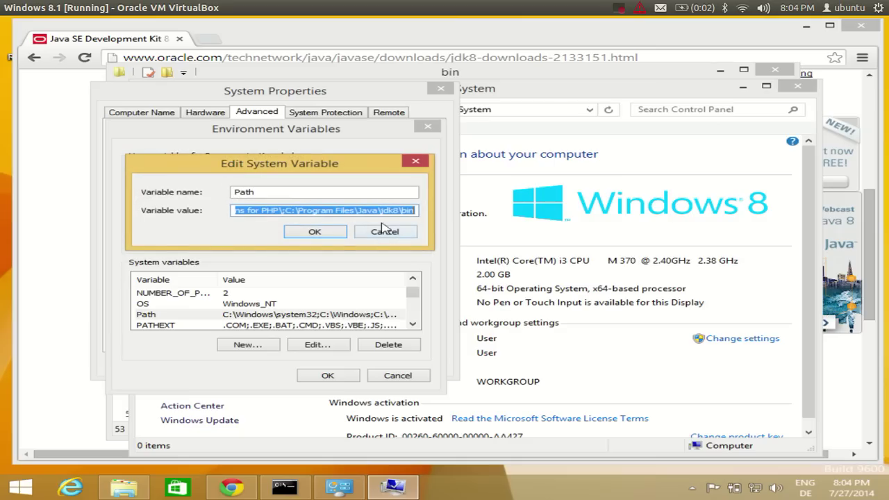
pyautogui.click(412, 211)
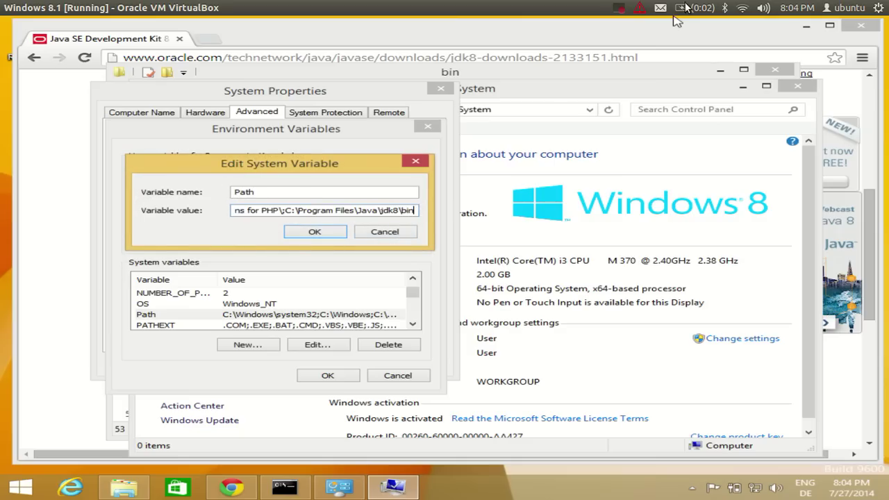
pyautogui.click(627, 10)
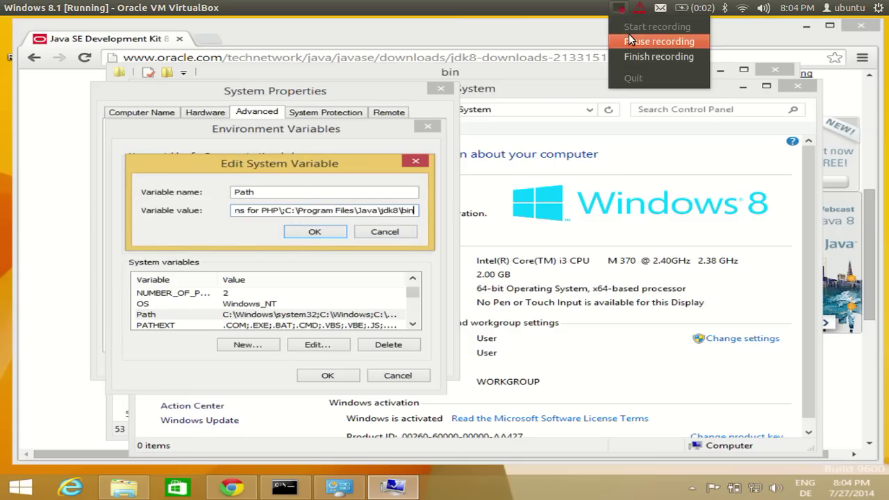
pyautogui.click(631, 42)
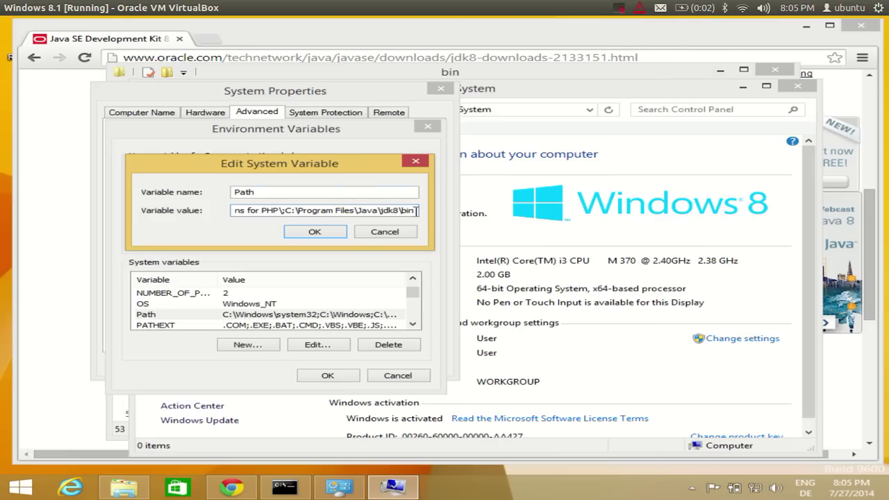
# Step: Close the old Command Prompt window and confirm the variable, Environment Variables and System Properties dialogs
pyautogui.click(326, 231)
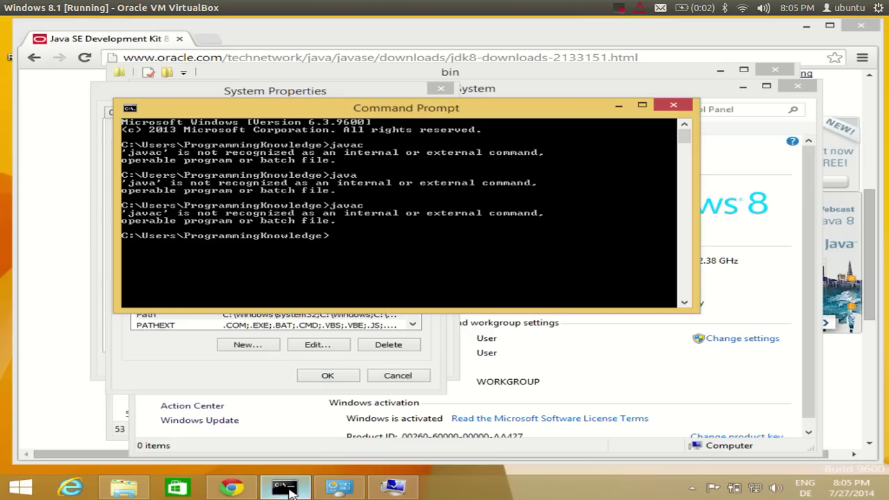
pyautogui.click(281, 489)
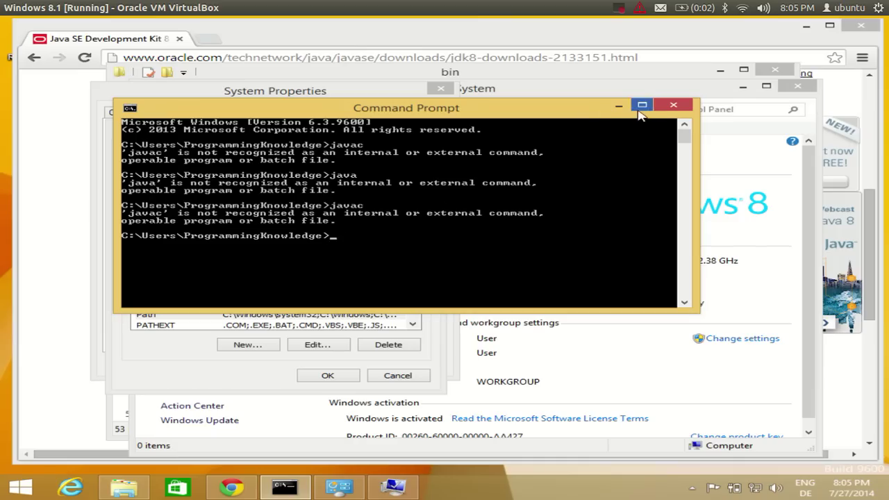
pyautogui.click(673, 105)
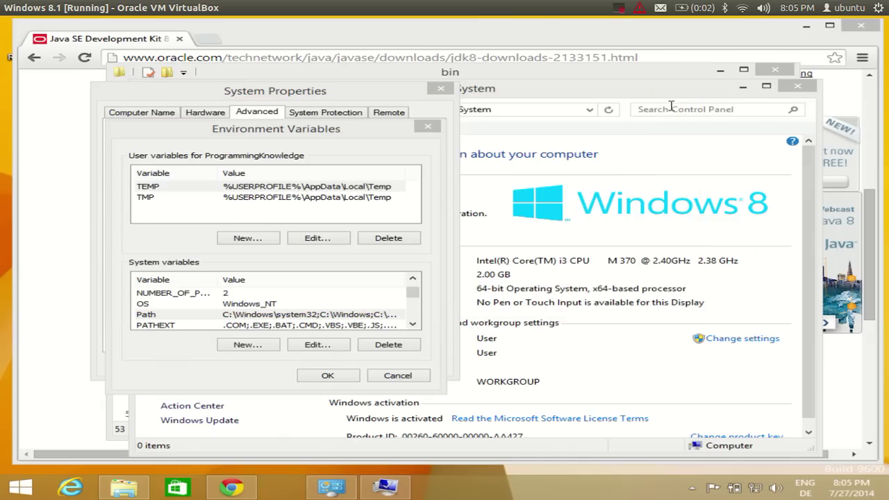
pyautogui.click(330, 373)
pyautogui.click(286, 365)
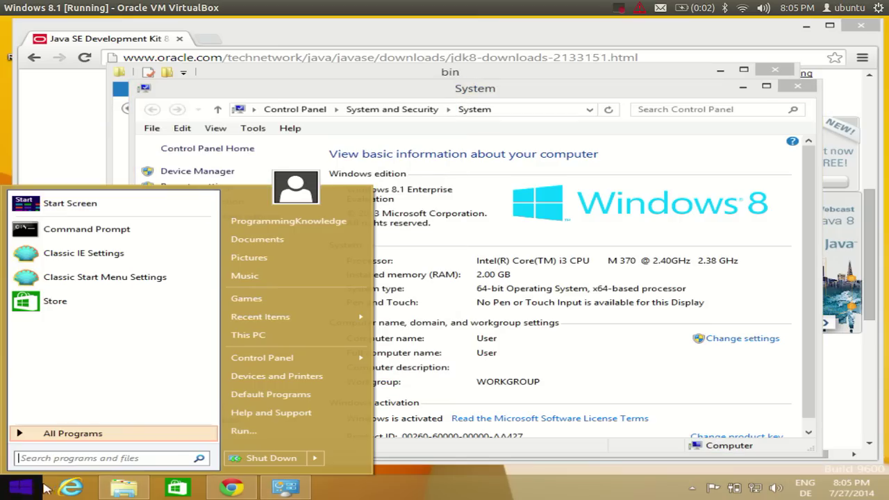
# Step: Open a new Command Prompt window and run javac in it
pyautogui.click(154, 224)
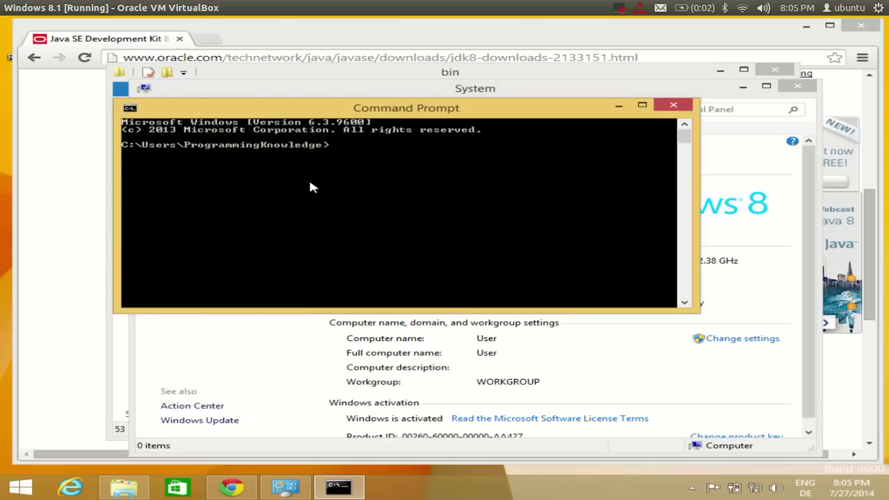
pyautogui.write('javac')
pyautogui.press('Return')
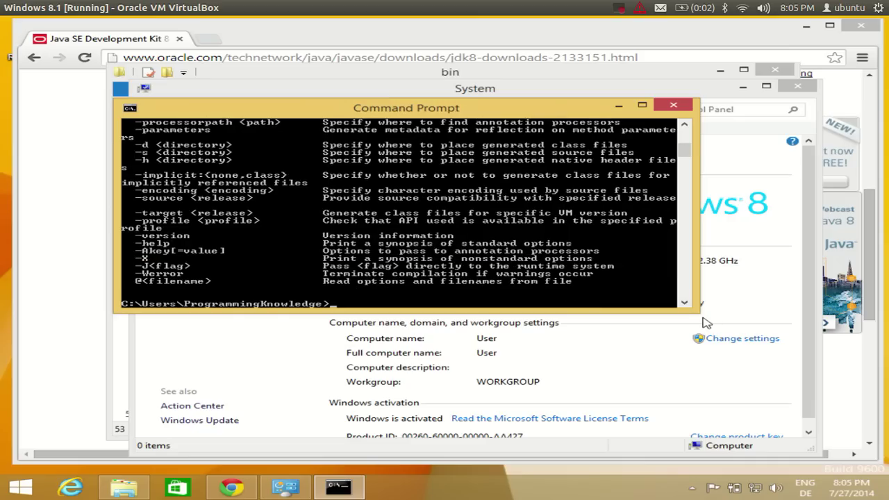
# Step: Enlarge the Command Prompt window, recall the javac command, and examine the usage text and options of the previous run
pyautogui.moveTo(698, 312); pyautogui.dragTo(675, 431)
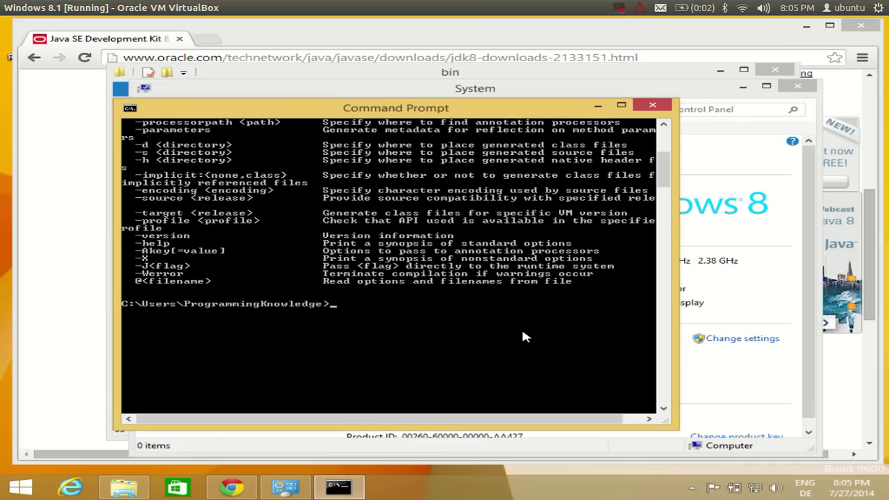
pyautogui.press('Up')
pyautogui.press('Return')
pyautogui.scroll(3, 514, 314)
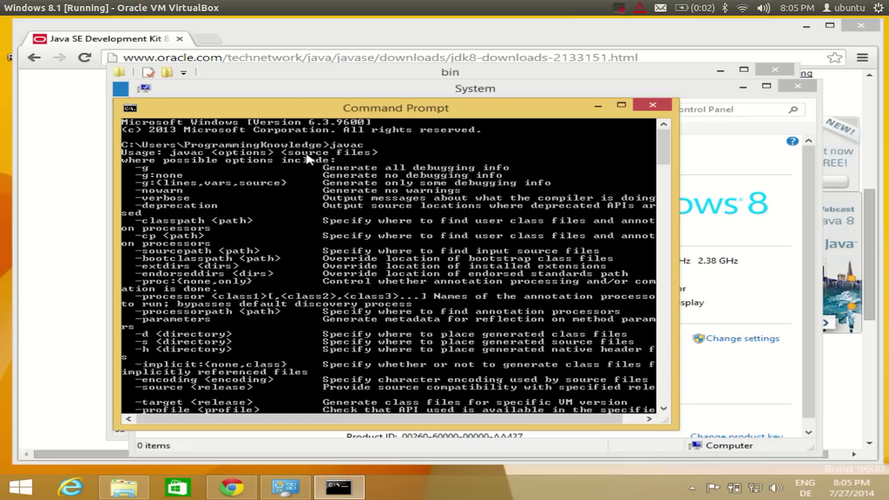
pyautogui.scroll(-4, 375, 216)
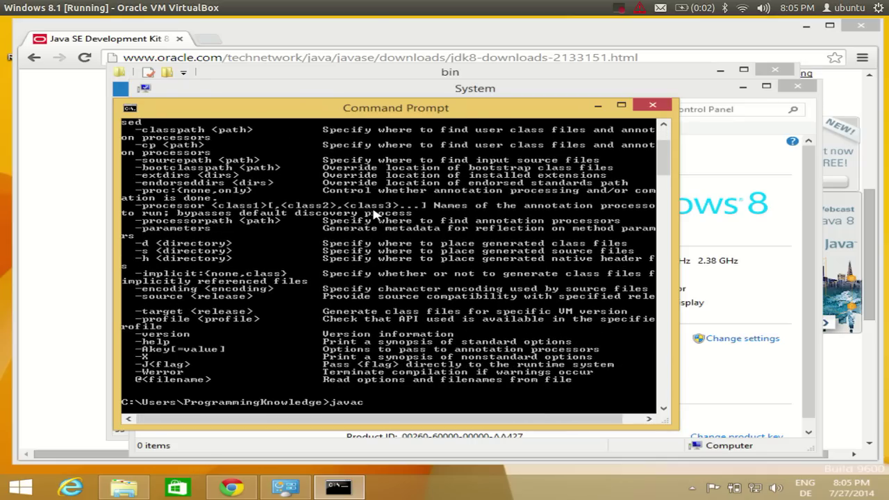
pyautogui.scroll(-5, 375, 216)
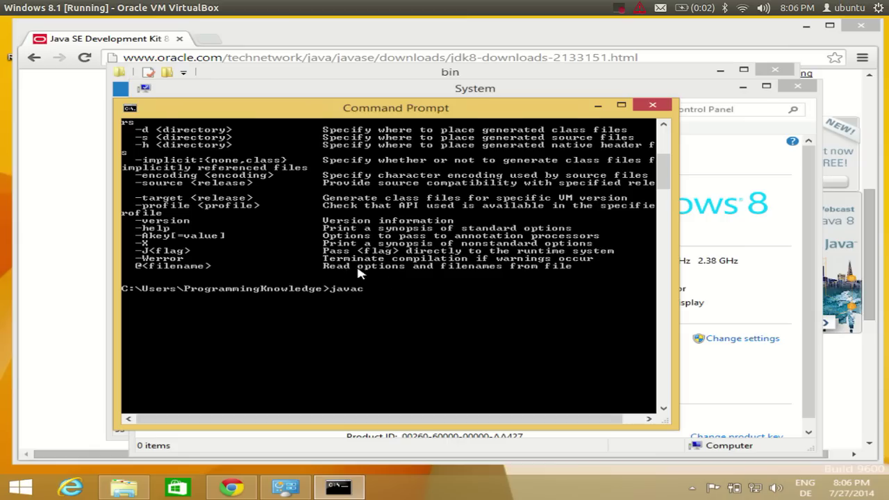
pyautogui.scroll(2, 362, 275)
pyautogui.scroll(7, 389, 290)
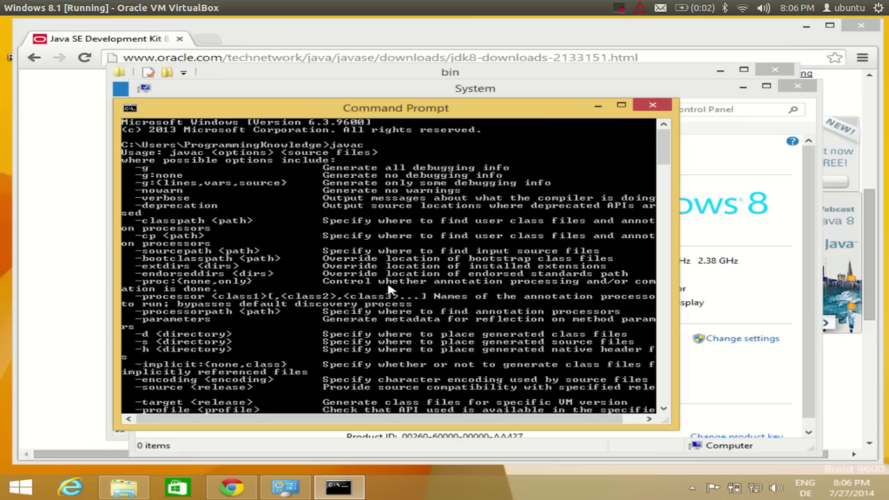
pyautogui.scroll(-10, 389, 306)
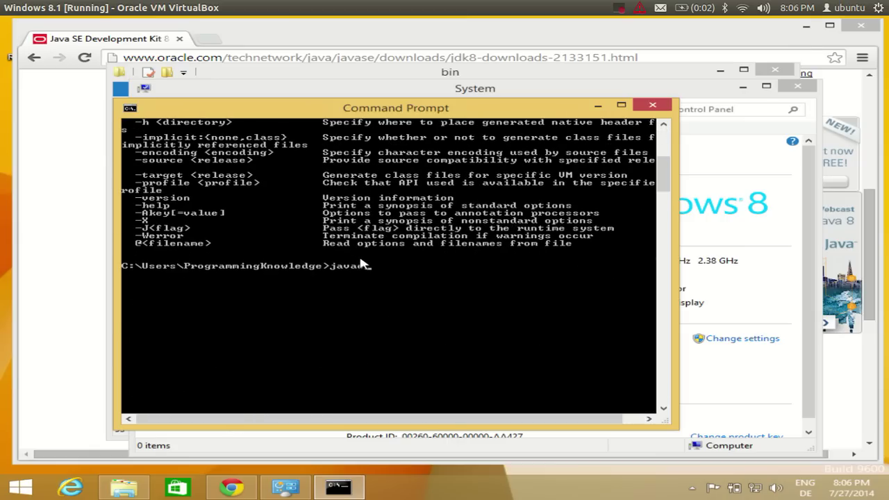
pyautogui.scroll(10, 362, 264)
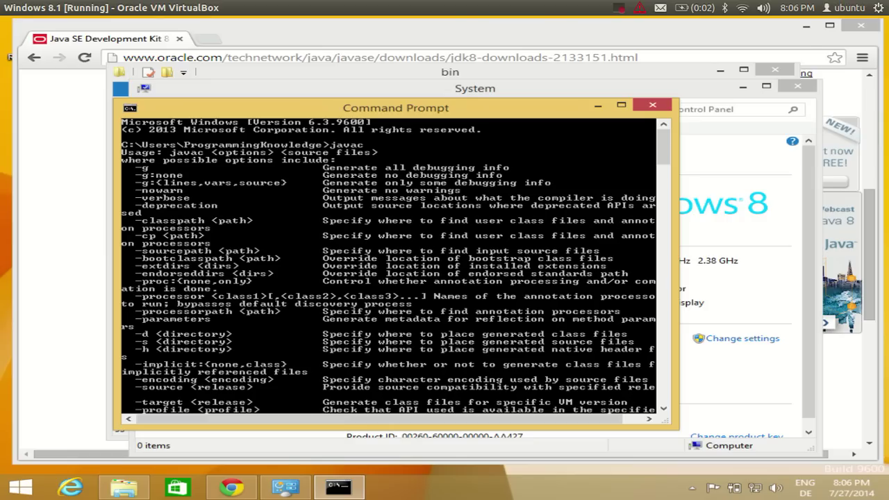
pyautogui.scroll(-5, 391, 353)
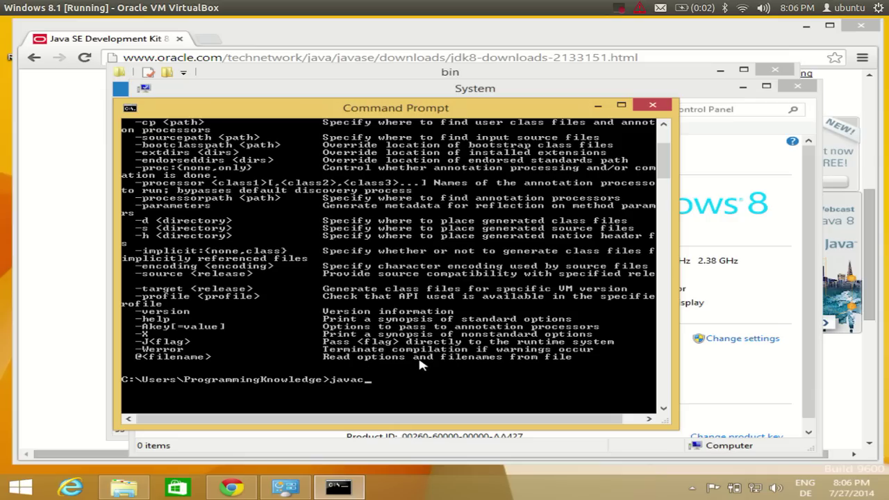
pyautogui.click(617, 9)
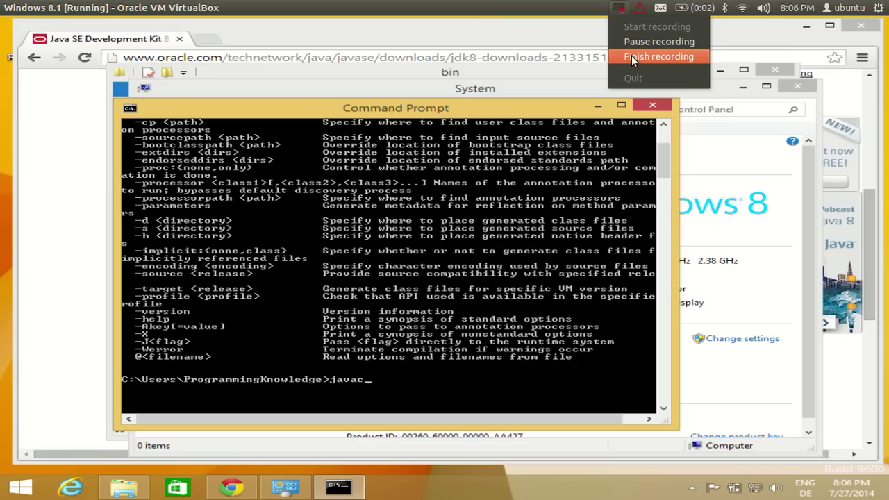